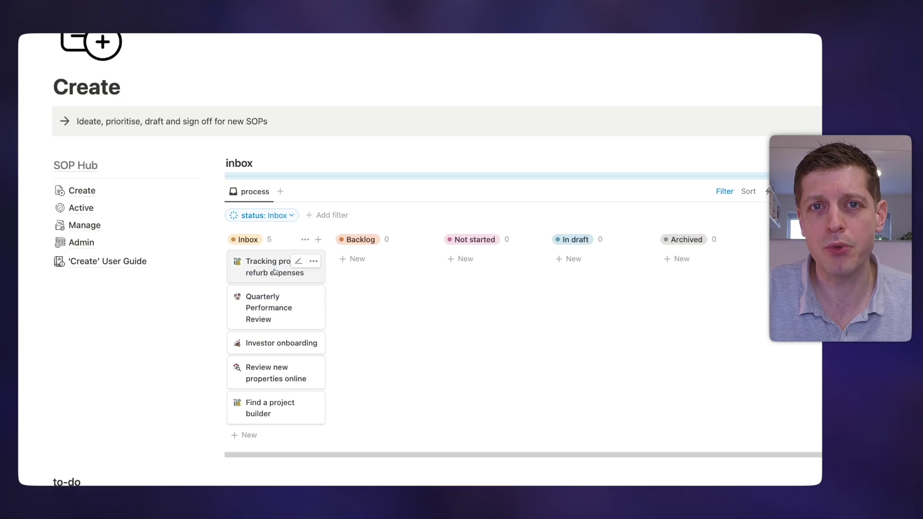
Step: Drag the Tracking project card to Backlog and Quarterly Performance Review to Not started, then assign an owner
{"action": "left_click_drag", "start_coordinate": [288, 267], "coordinate": [400, 267]}
{"action": "left_click_drag", "start_coordinate": [279, 269], "coordinate": [498, 268]}
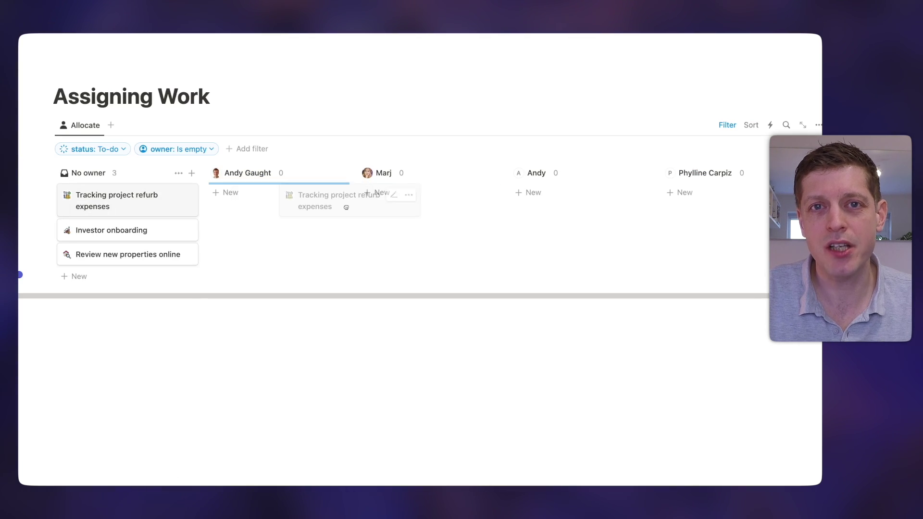
{"action": "left_click_drag", "start_coordinate": [350, 200], "coordinate": [383, 200]}
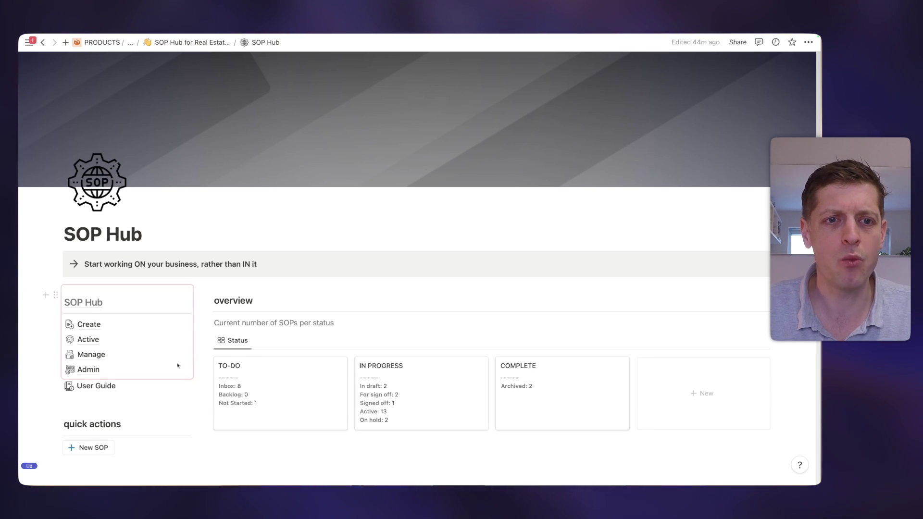
Step: Scroll down to the SOP lifecycle board and back up slightly to view it
{"action": "scroll", "coordinate": [224, 313], "scroll_direction": "down", "scroll_amount": 5}
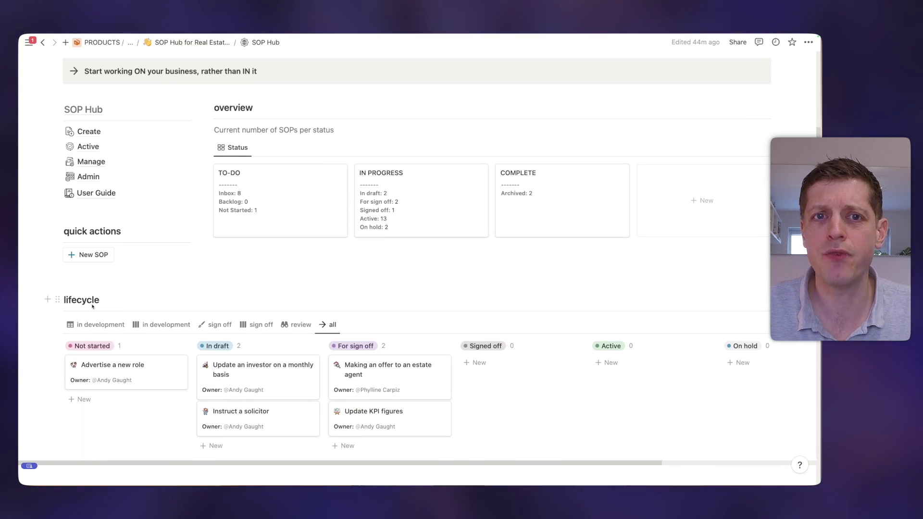
{"action": "scroll", "coordinate": [105, 303], "scroll_direction": "down", "scroll_amount": 3}
{"action": "scroll", "coordinate": [144, 272], "scroll_direction": "up", "scroll_amount": 1}
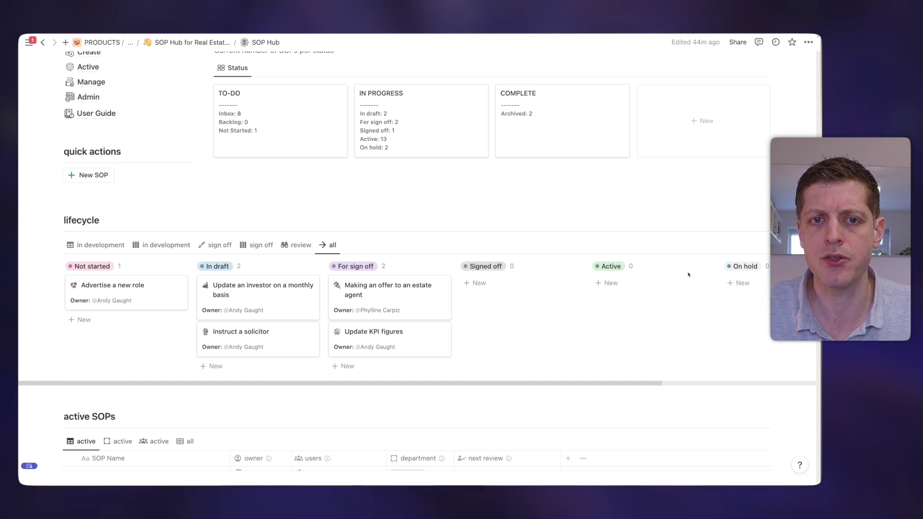
Step: Open the Advertise a new role SOP, review its status options, and close it unchanged
{"action": "left_click", "coordinate": [150, 297]}
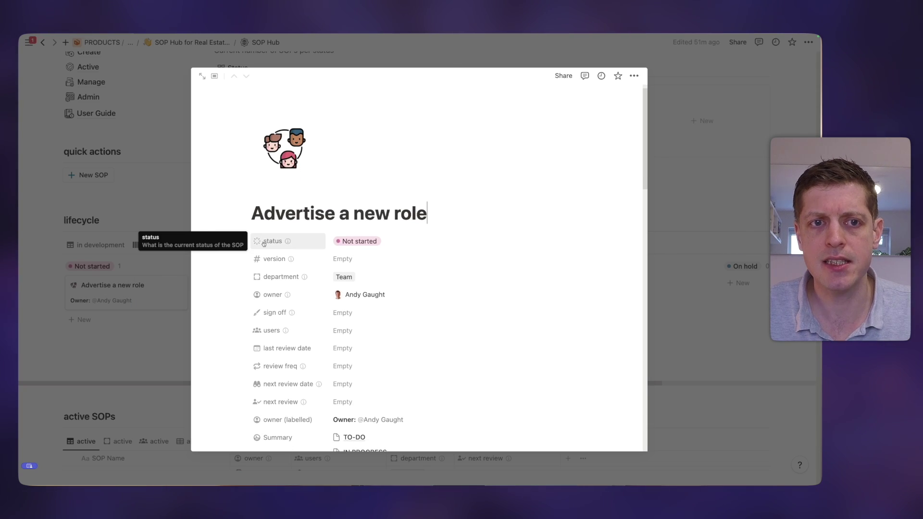
{"action": "left_click", "coordinate": [360, 242]}
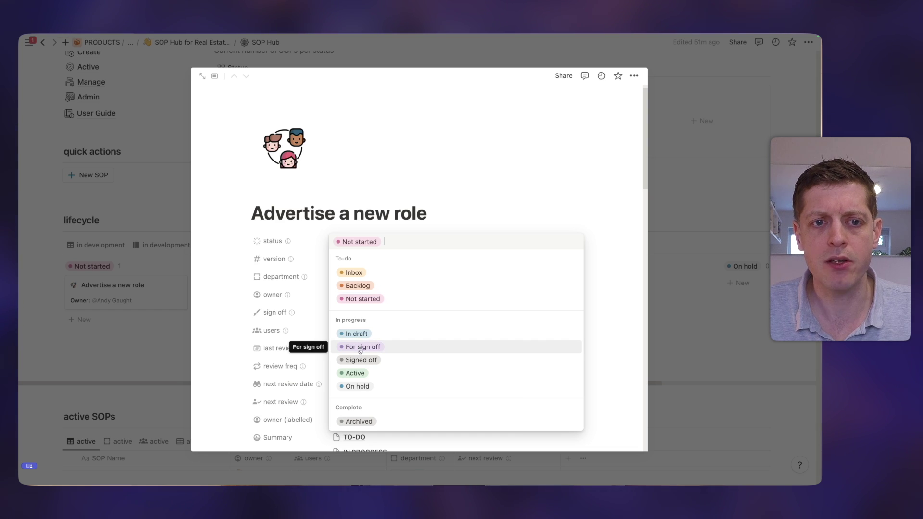
{"action": "key", "text": "Escape"}
{"action": "key", "text": "Escape"}
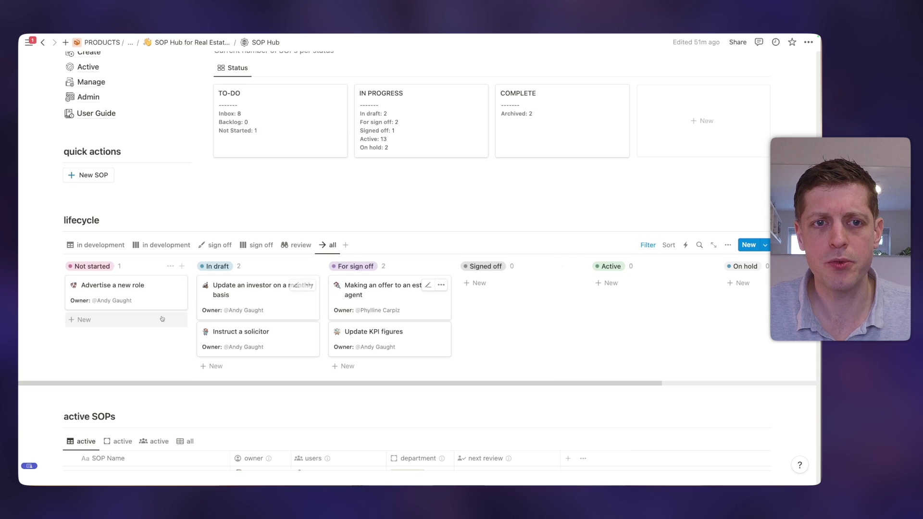
{"action": "left_click", "coordinate": [729, 245]}
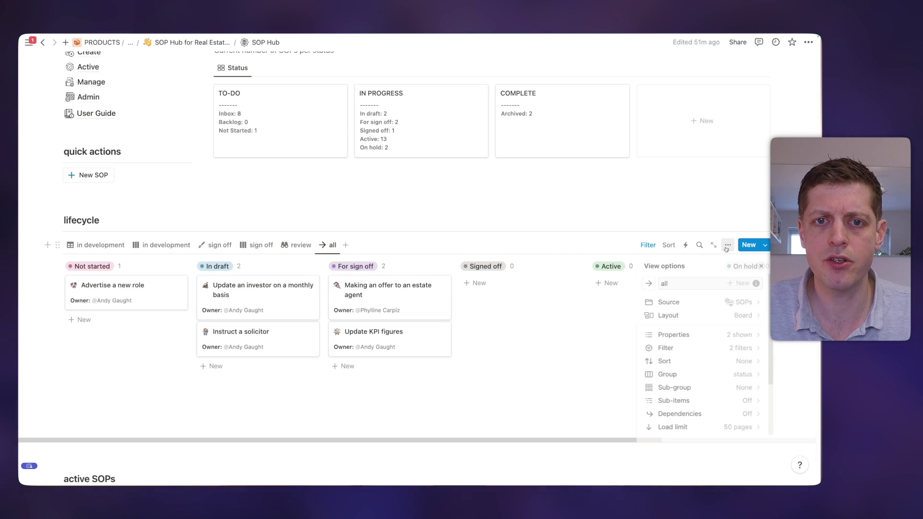
{"action": "left_click", "coordinate": [734, 316]}
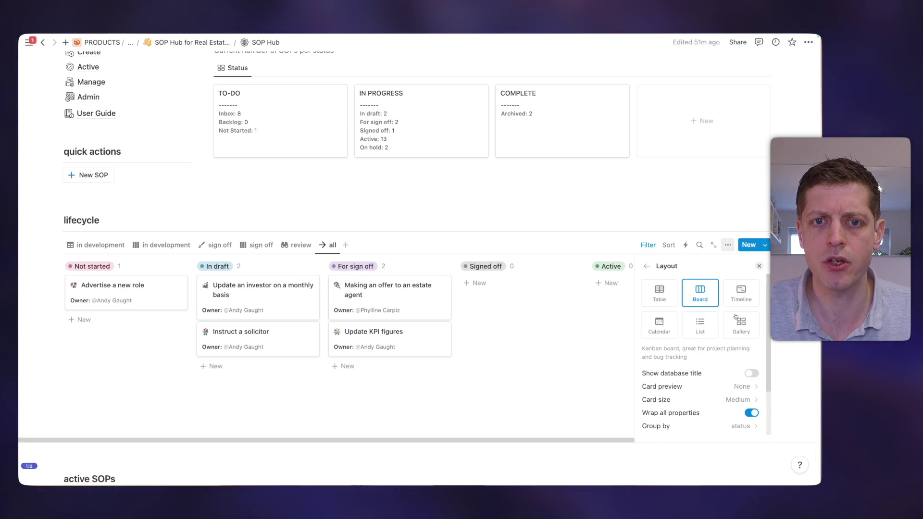
{"action": "scroll", "coordinate": [714, 337], "scroll_direction": "down", "scroll_amount": 3}
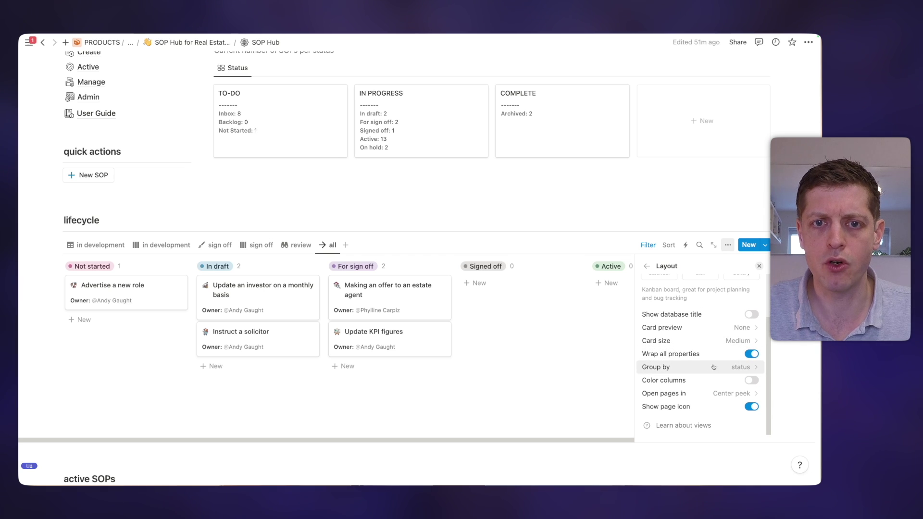
{"action": "left_click", "coordinate": [745, 369]}
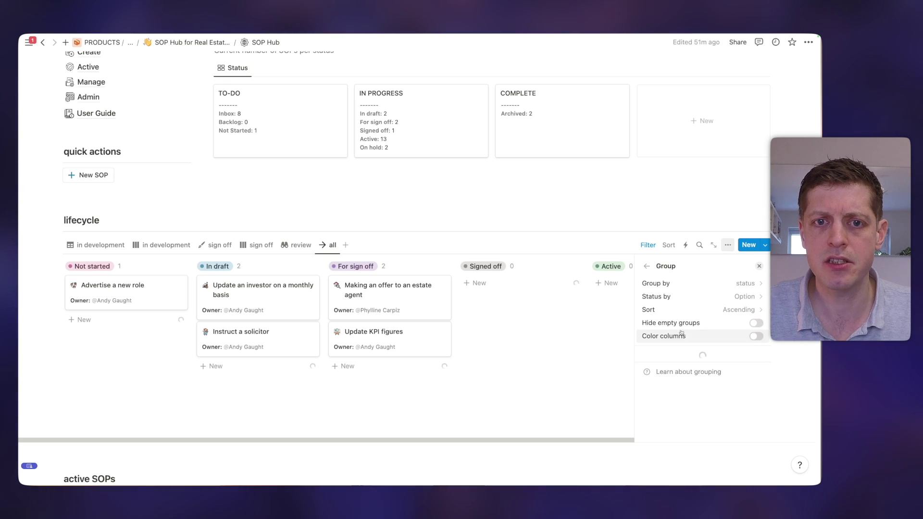
{"action": "scroll", "coordinate": [683, 368], "scroll_direction": "down", "scroll_amount": 5}
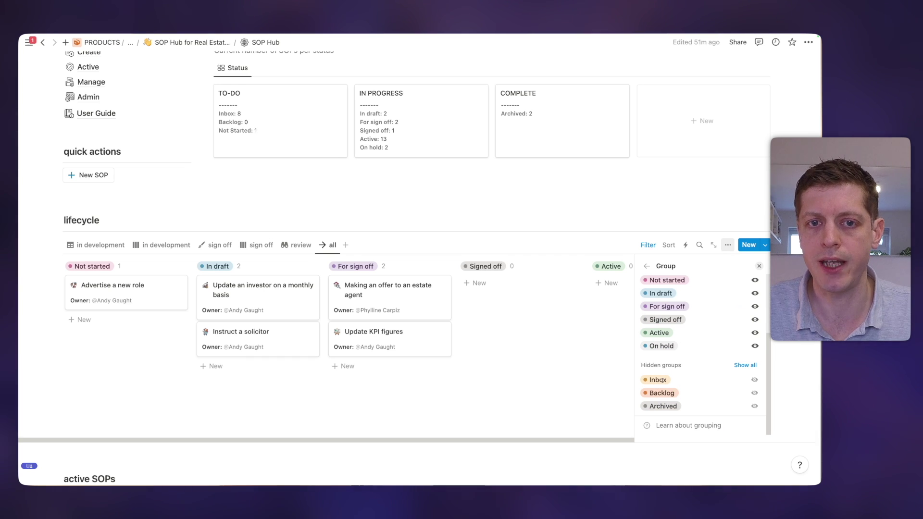
{"action": "scroll", "coordinate": [676, 339], "scroll_direction": "up", "scroll_amount": 5}
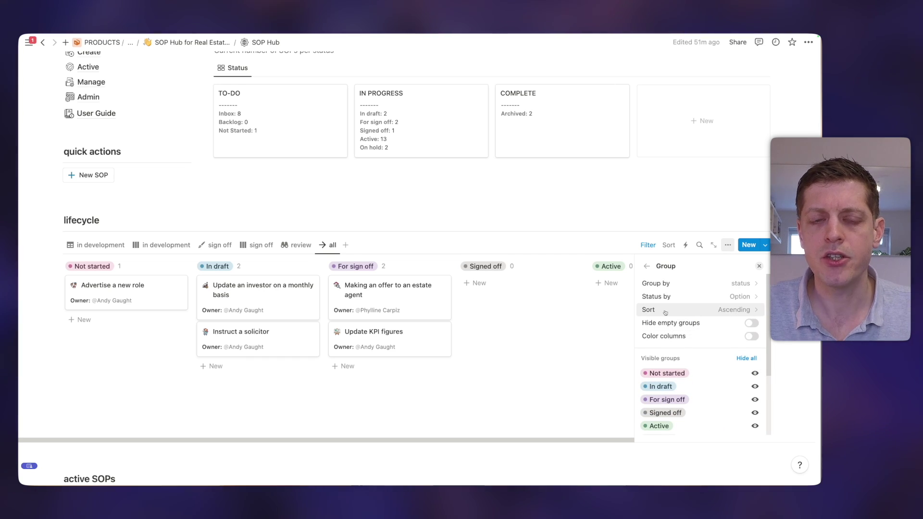
{"action": "left_click", "coordinate": [732, 312]}
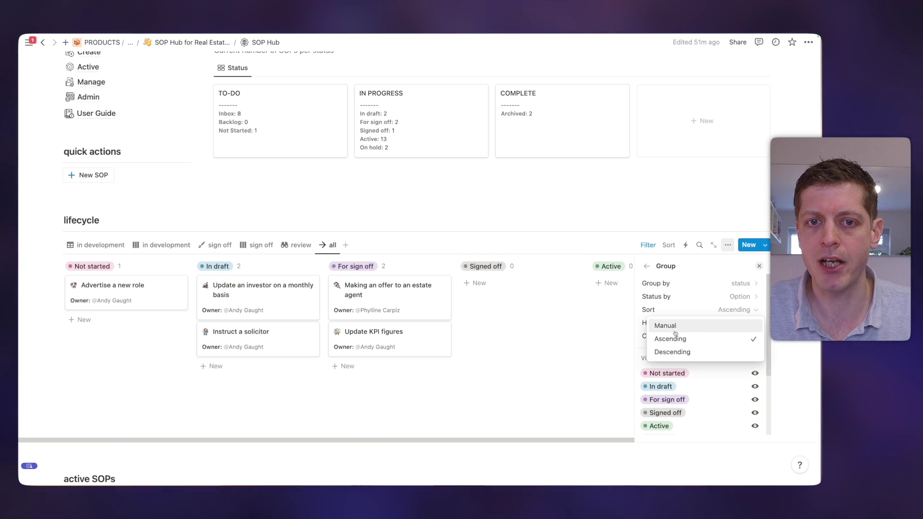
{"action": "left_click", "coordinate": [672, 303]}
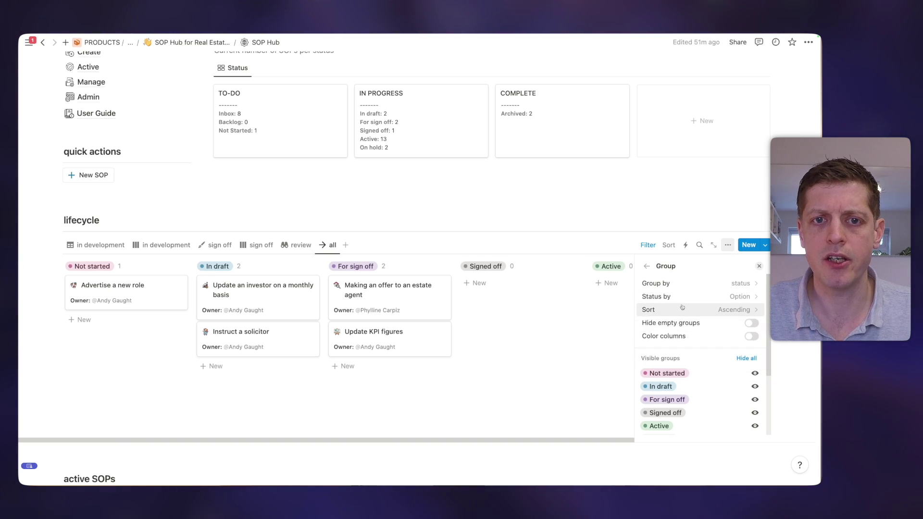
{"action": "left_click", "coordinate": [753, 324]}
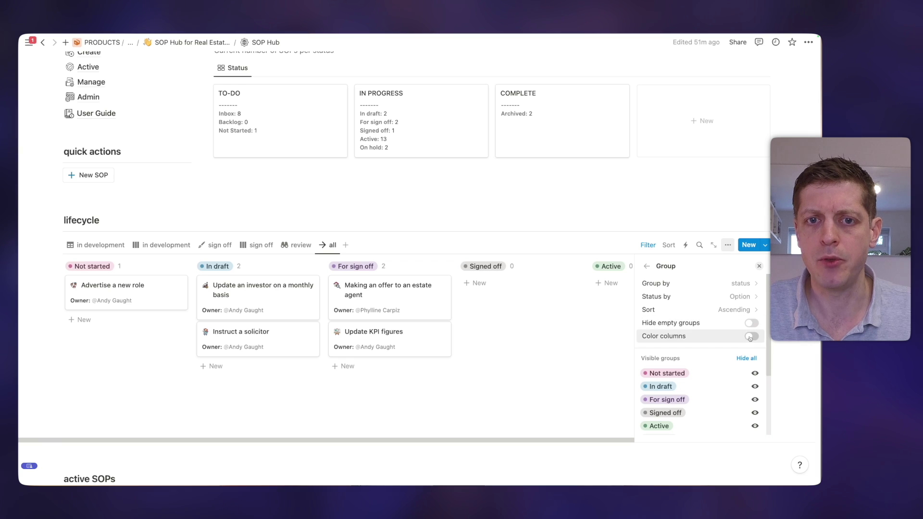
{"action": "left_click", "coordinate": [751, 337]}
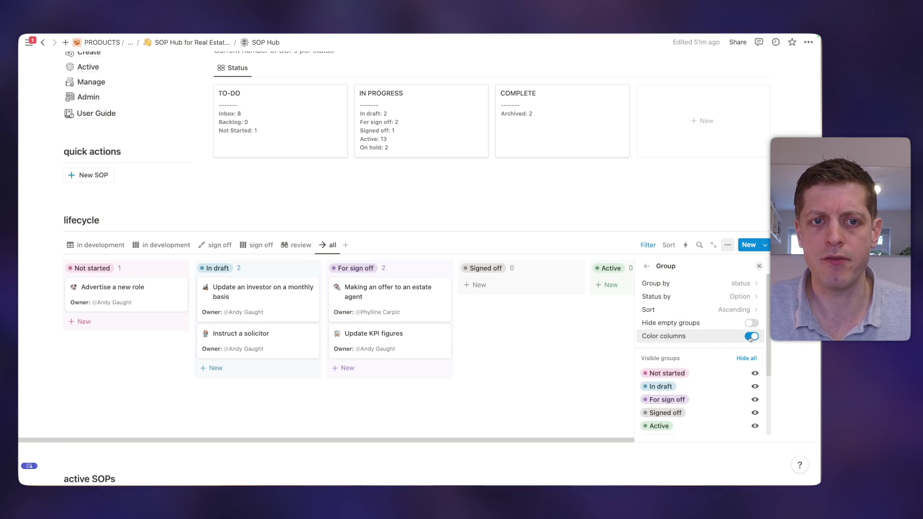
{"action": "left_click", "coordinate": [751, 338]}
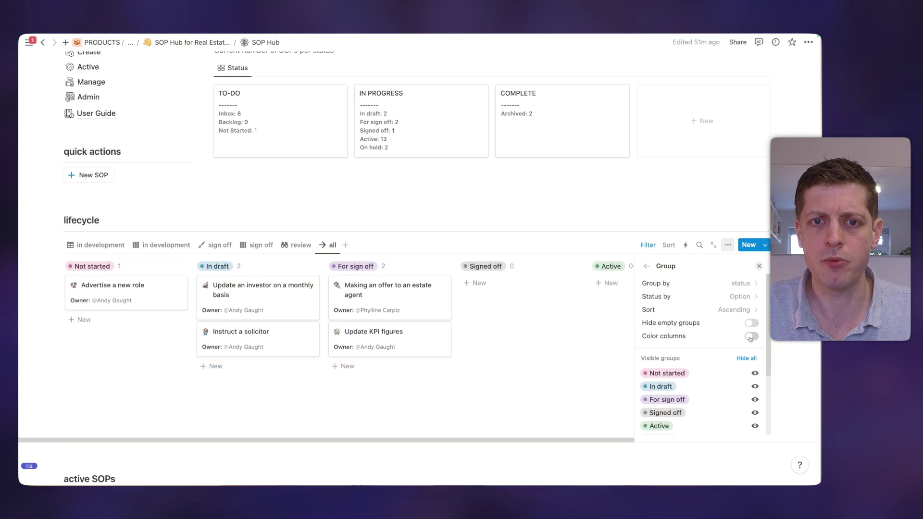
{"action": "left_click", "coordinate": [759, 266]}
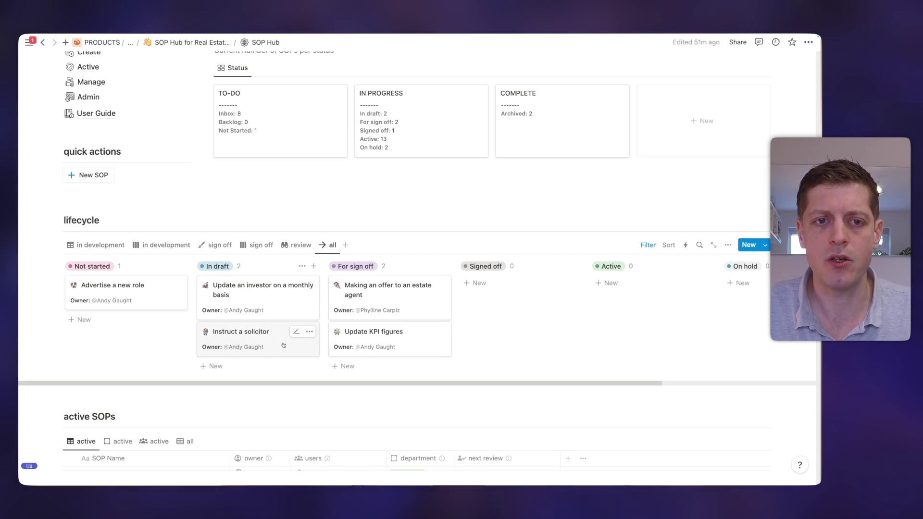
Step: Drag the Instruct a solicitor card from In draft into For sign off
{"action": "left_click_drag", "start_coordinate": [290, 349], "coordinate": [372, 383]}
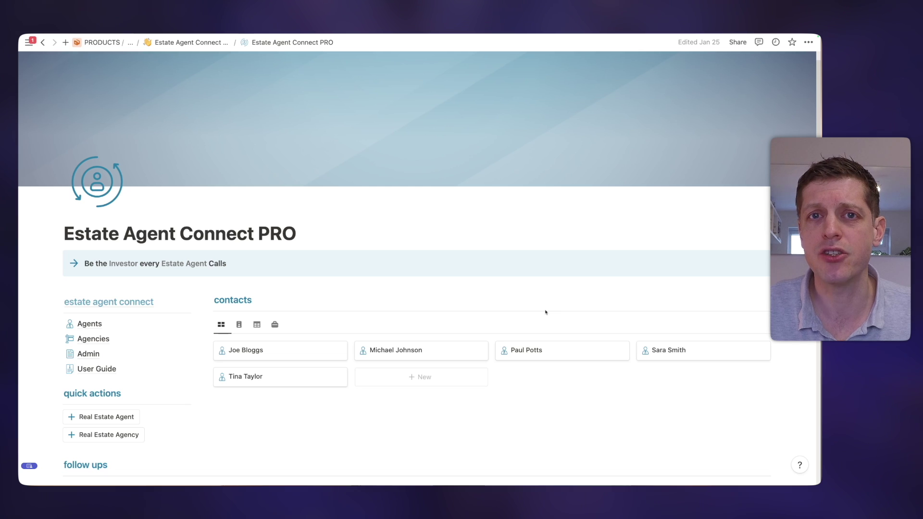
Step: Switch the Estate Agent Connect PRO contacts to the board view grouped by agency
{"action": "left_click", "coordinate": [275, 325]}
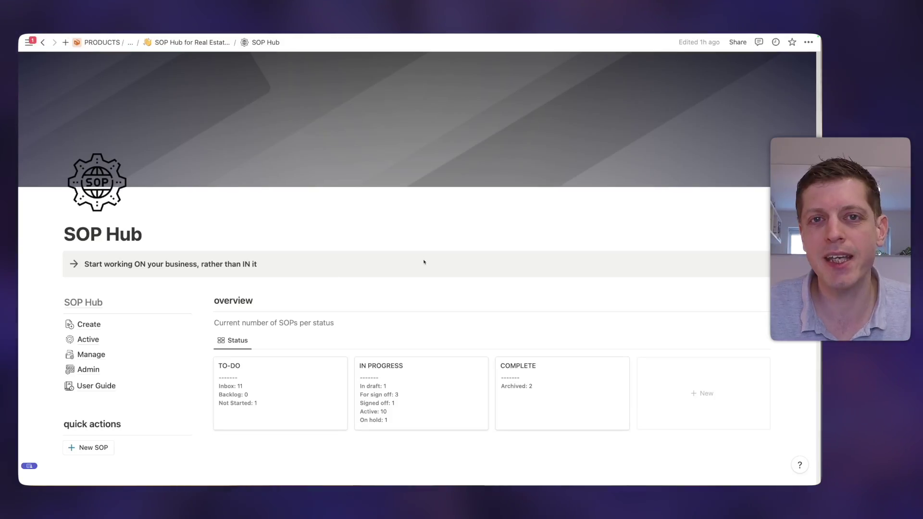
Step: Create a new SOP titled 'How to Pay staff' and close it back to the hub
{"action": "left_click", "coordinate": [106, 449]}
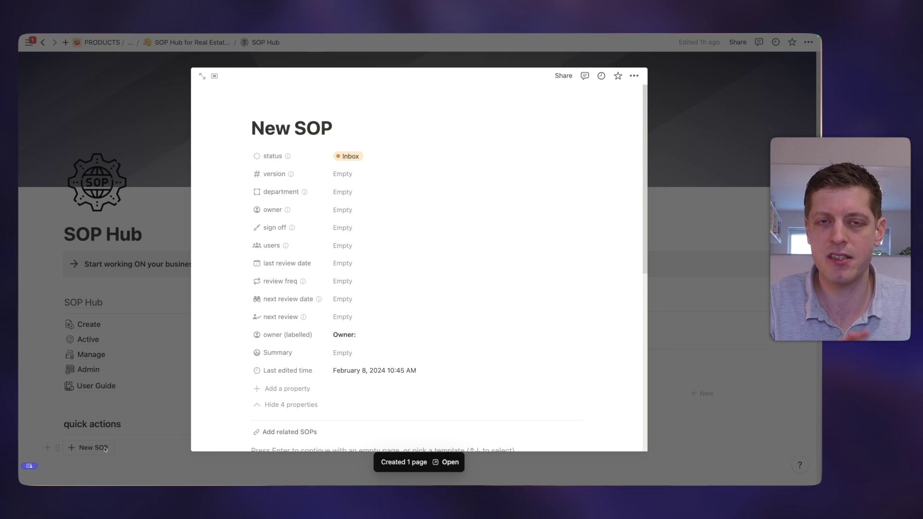
{"action": "key", "text": "super+a"}
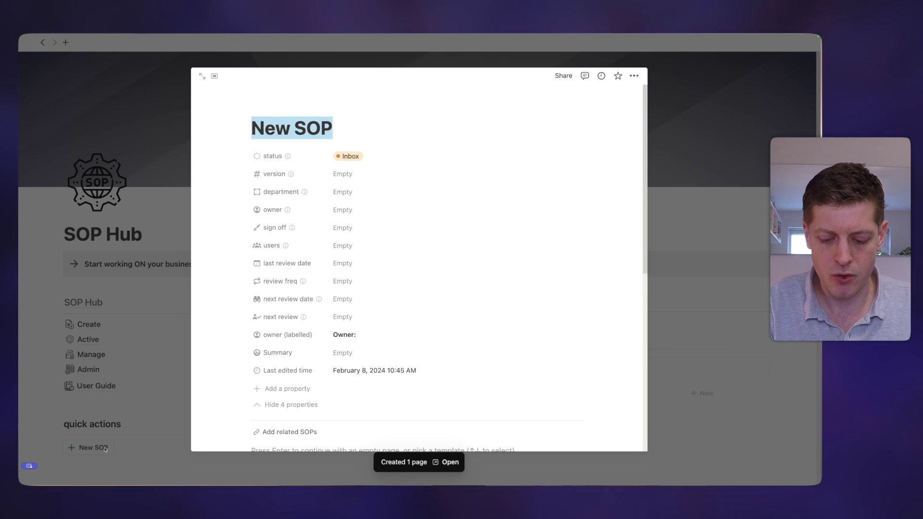
{"action": "type", "text": "How to Pay staff"}
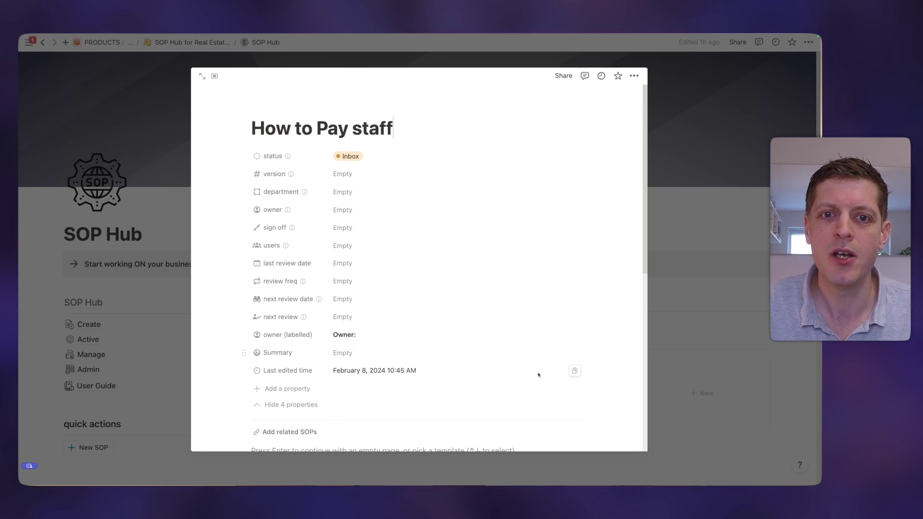
{"action": "left_click", "coordinate": [712, 240]}
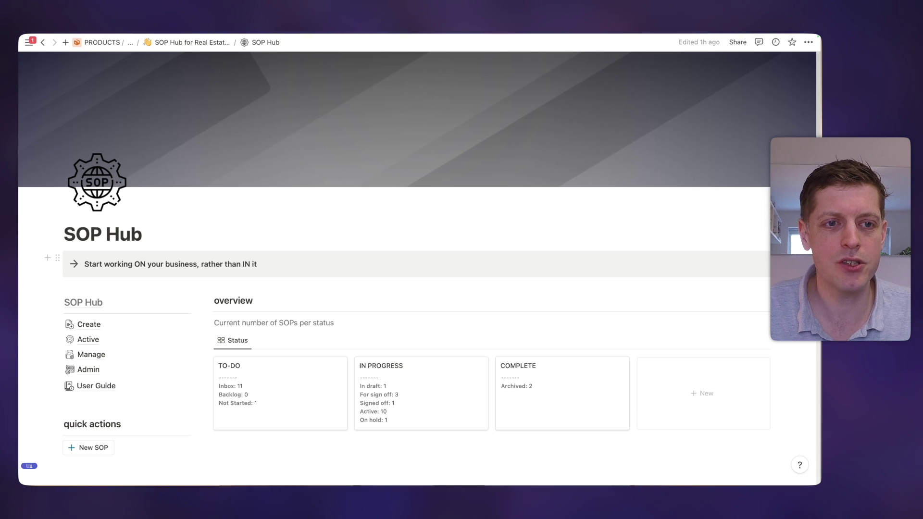
Step: Go to the Create page's Inbox board and edit the How to Pay staff card inline
{"action": "left_click", "coordinate": [89, 325]}
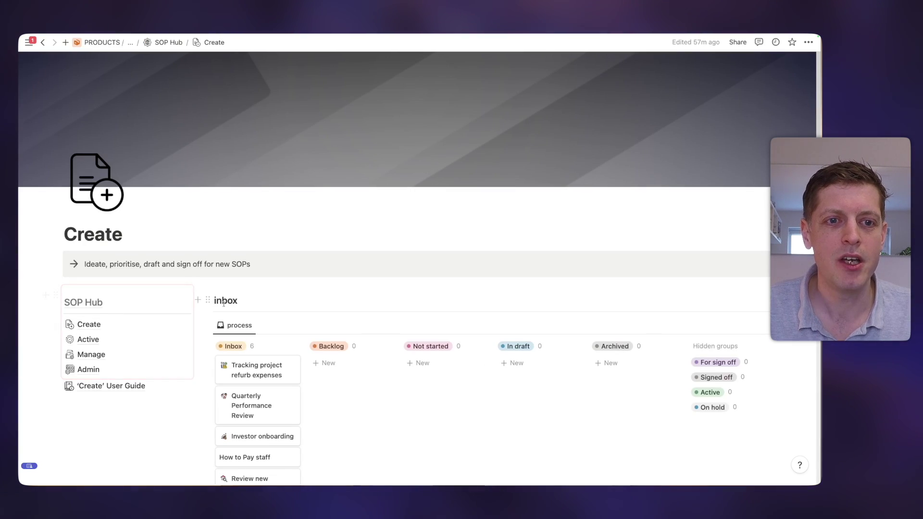
{"action": "scroll", "coordinate": [230, 312], "scroll_direction": "down", "scroll_amount": 3}
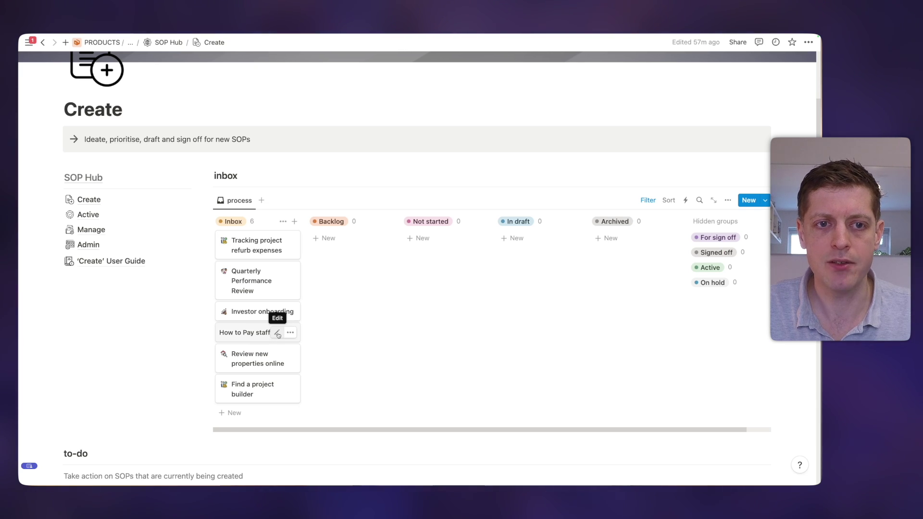
{"action": "left_click", "coordinate": [278, 333]}
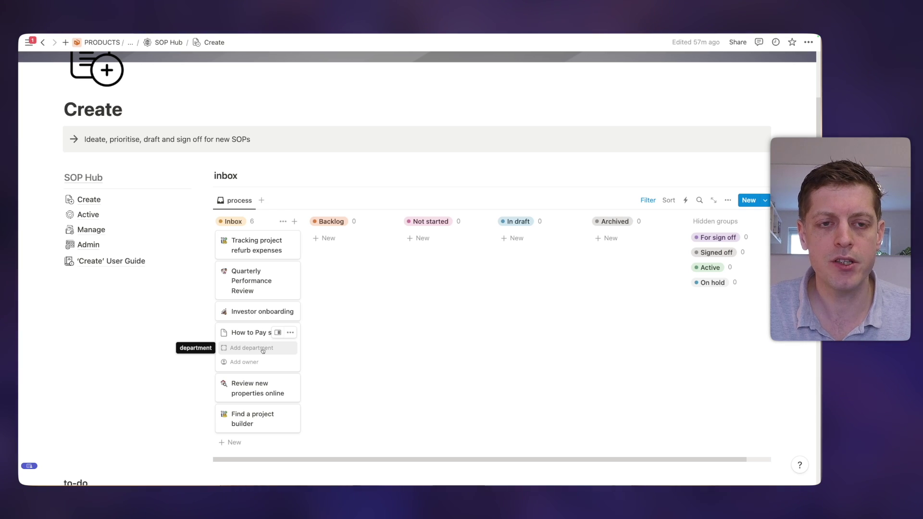
Step: Tag the How to Pay staff card with the Finance department and assign it an owner
{"action": "left_click", "coordinate": [263, 350]}
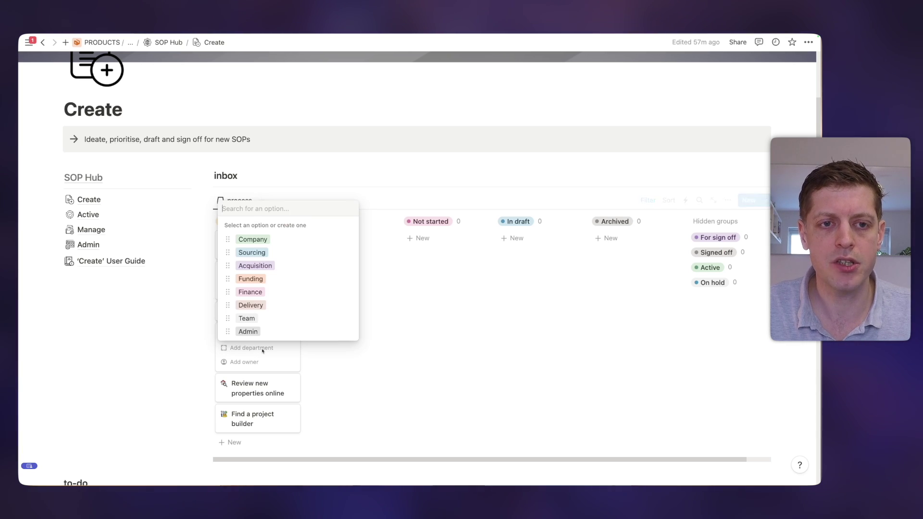
{"action": "left_click", "coordinate": [248, 293]}
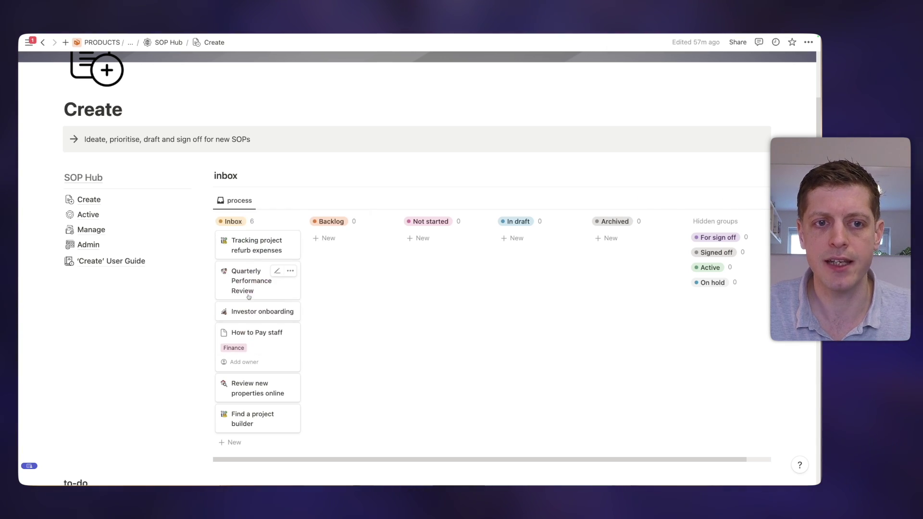
{"action": "left_click", "coordinate": [250, 364]}
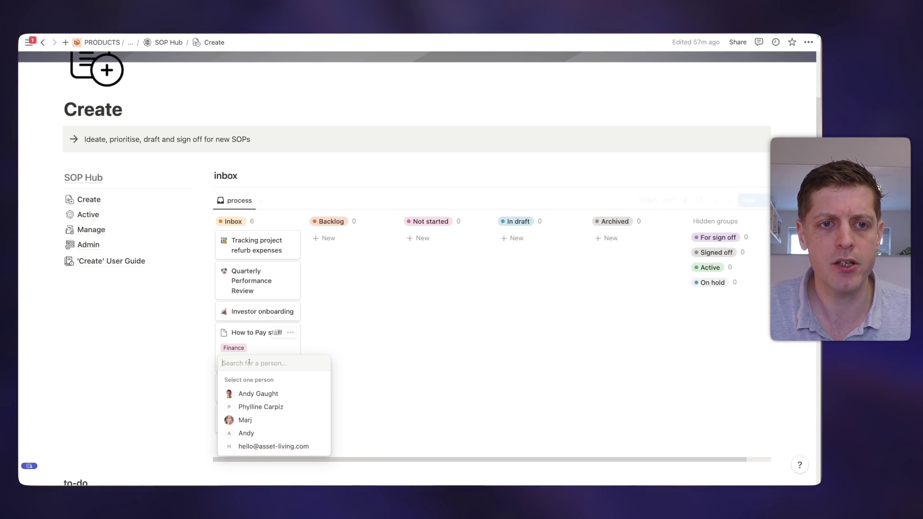
{"action": "left_click", "coordinate": [258, 393]}
{"action": "left_click", "coordinate": [339, 358]}
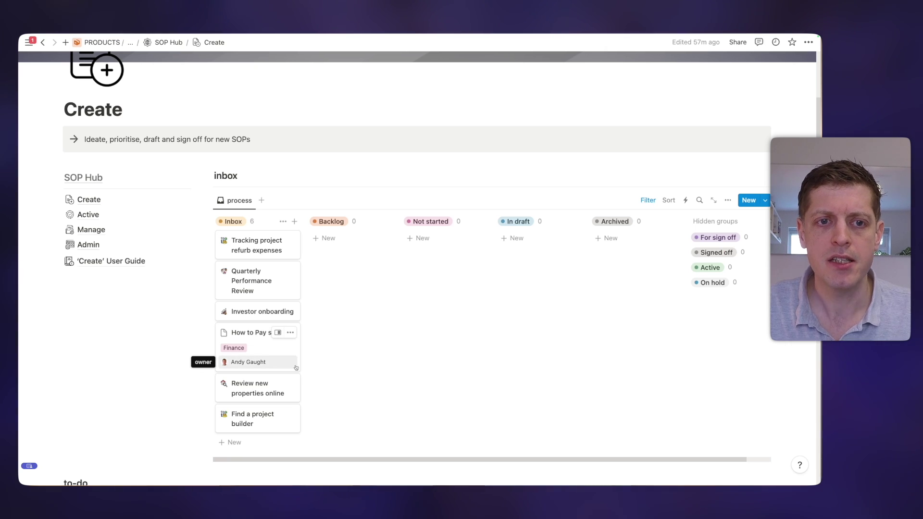
Step: Drag How to Pay staff out of Inbox into Not started, then show the board's filters
{"action": "left_click_drag", "start_coordinate": [292, 369], "coordinate": [458, 264]}
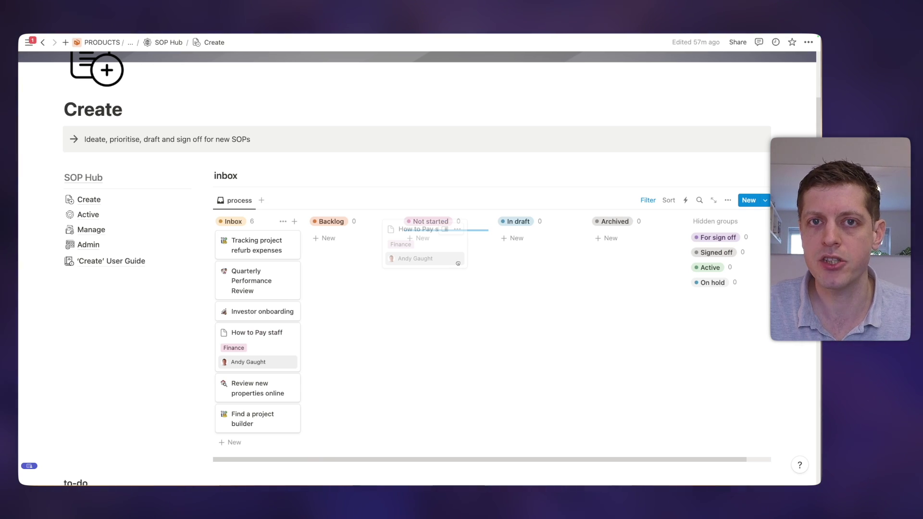
{"action": "left_click_drag", "start_coordinate": [458, 263], "coordinate": [459, 262]}
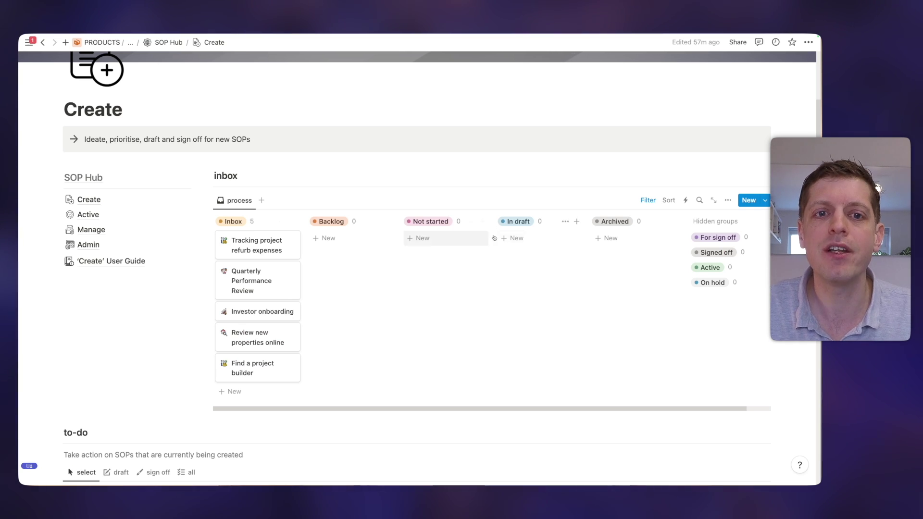
{"action": "left_click", "coordinate": [648, 200]}
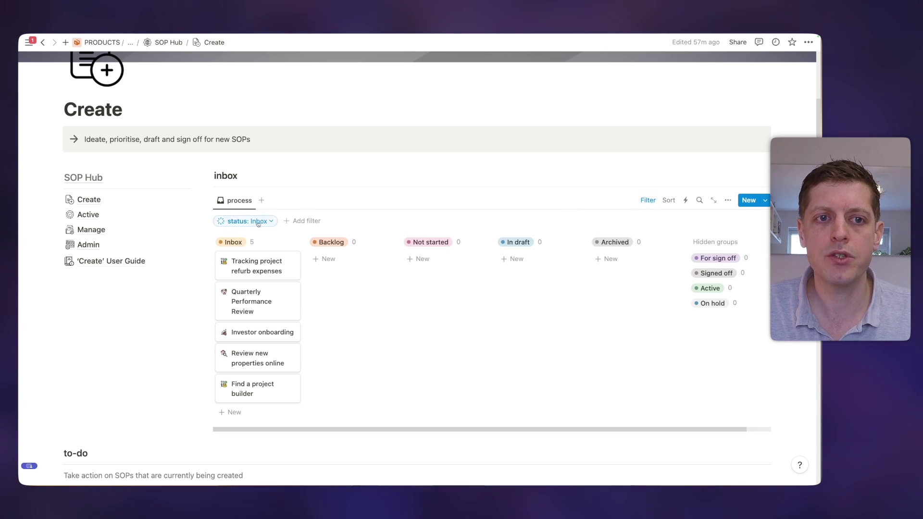
Step: Keep the status filter on Inbox and turn on Hide empty groups in the board's grouping settings
{"action": "left_click", "coordinate": [258, 222]}
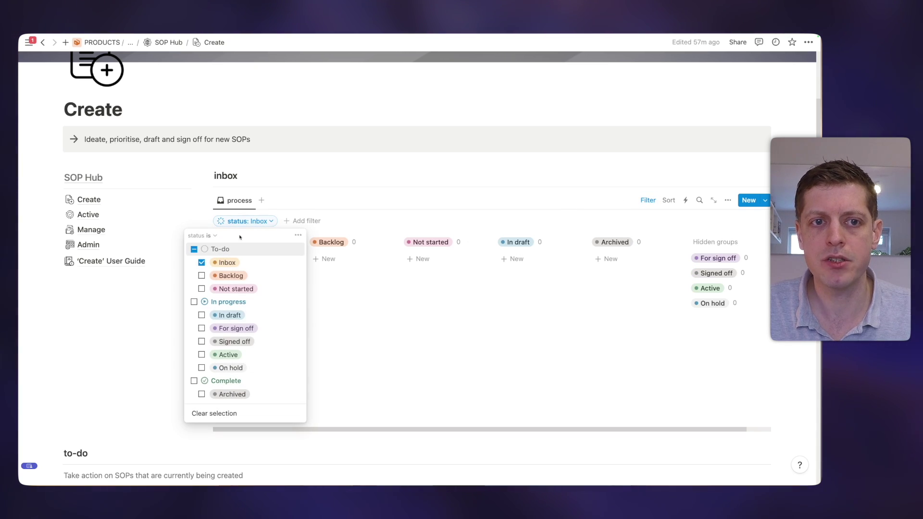
{"action": "left_click", "coordinate": [288, 191]}
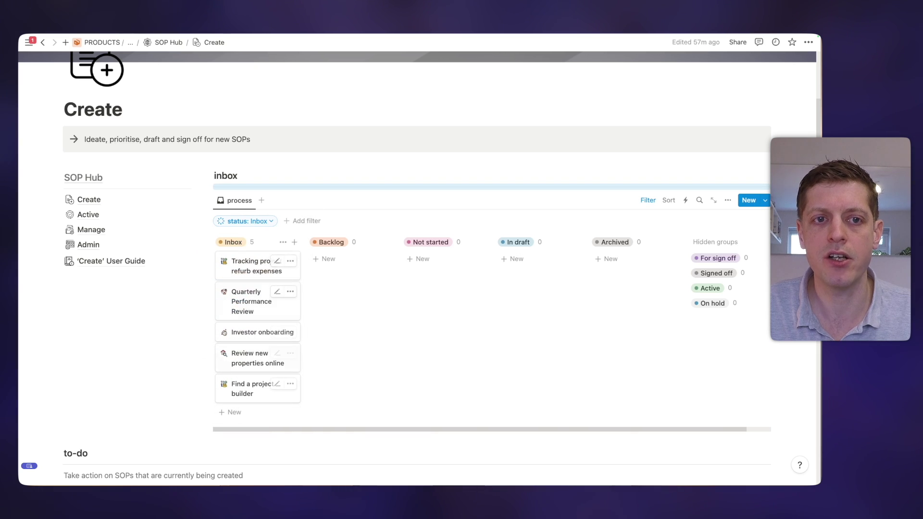
{"action": "left_click", "coordinate": [728, 200]}
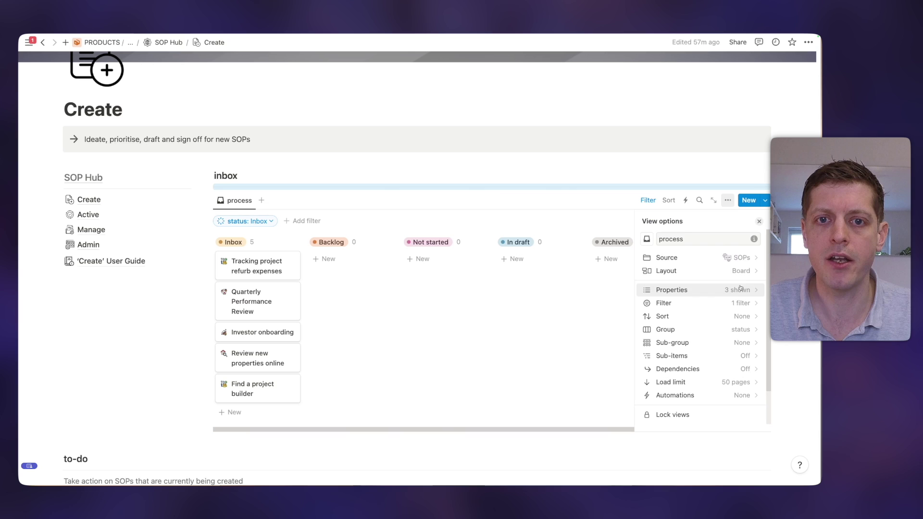
{"action": "left_click", "coordinate": [722, 270]}
{"action": "scroll", "coordinate": [703, 356], "scroll_direction": "down", "scroll_amount": 1}
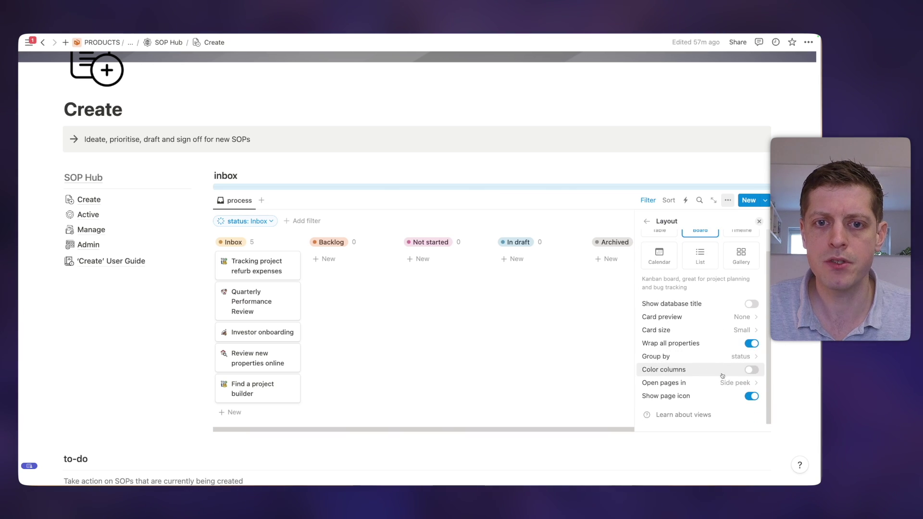
{"action": "left_click", "coordinate": [736, 357]}
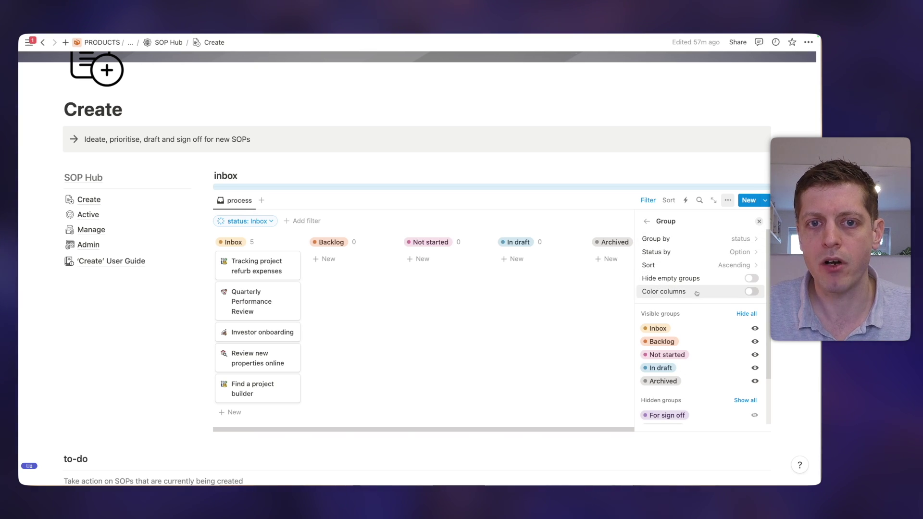
{"action": "left_click", "coordinate": [753, 279]}
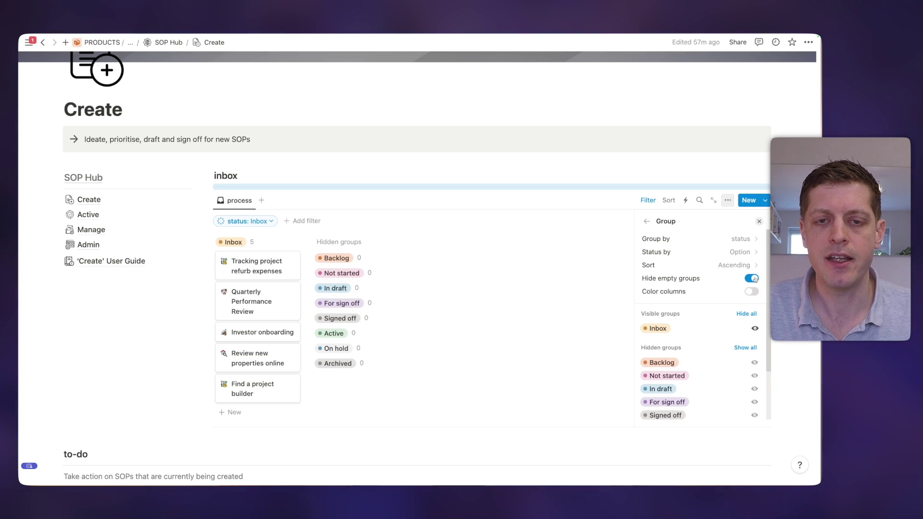
Step: Show empty groups again and move the five Inbox cards into Backlog, Not started or In draft
{"action": "left_click", "coordinate": [753, 278]}
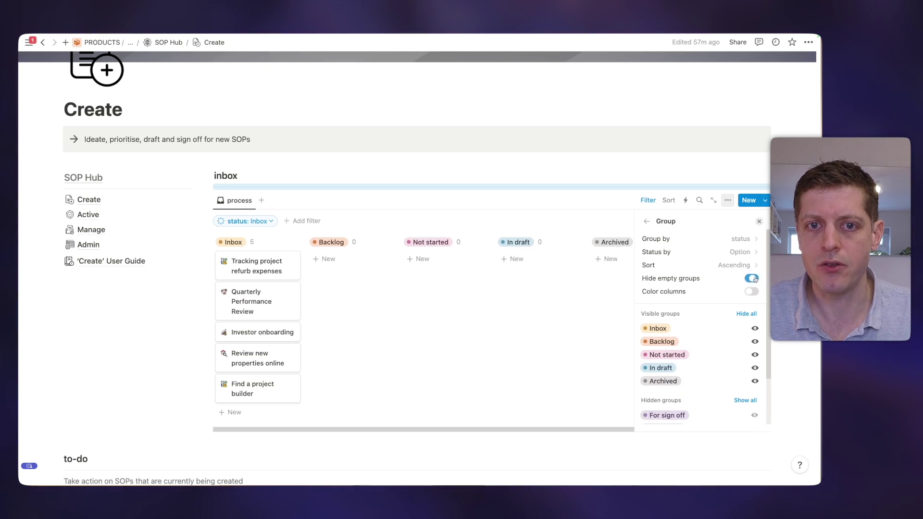
{"action": "left_click", "coordinate": [759, 221]}
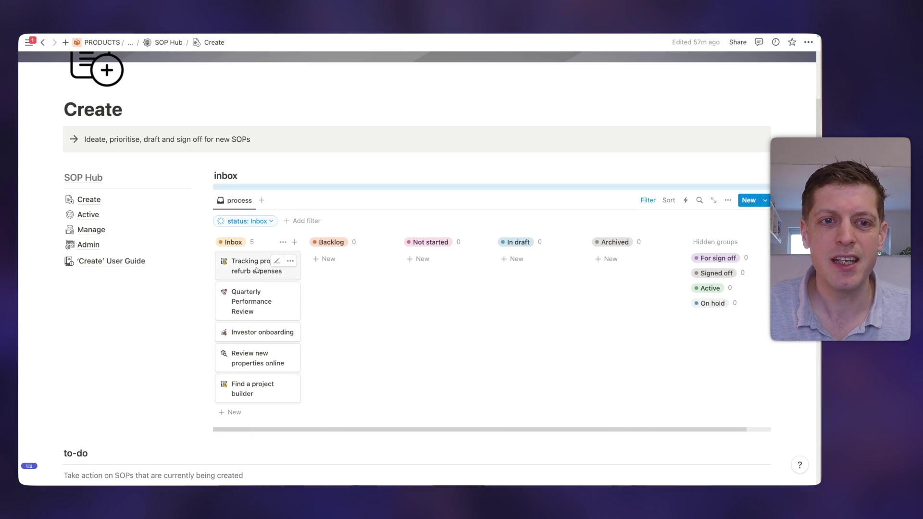
{"action": "left_click_drag", "start_coordinate": [258, 270], "coordinate": [332, 262]}
{"action": "left_click_drag", "start_coordinate": [261, 280], "coordinate": [505, 263]}
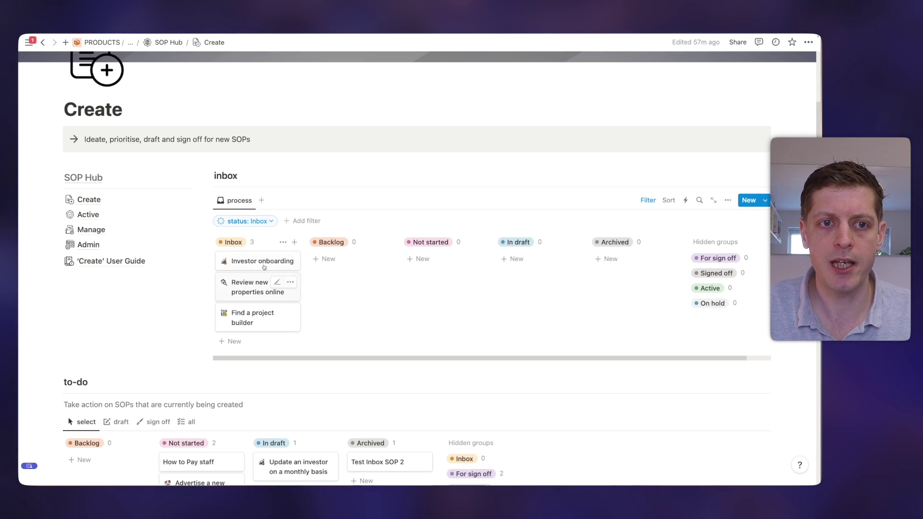
{"action": "left_click_drag", "start_coordinate": [288, 261], "coordinate": [332, 257]}
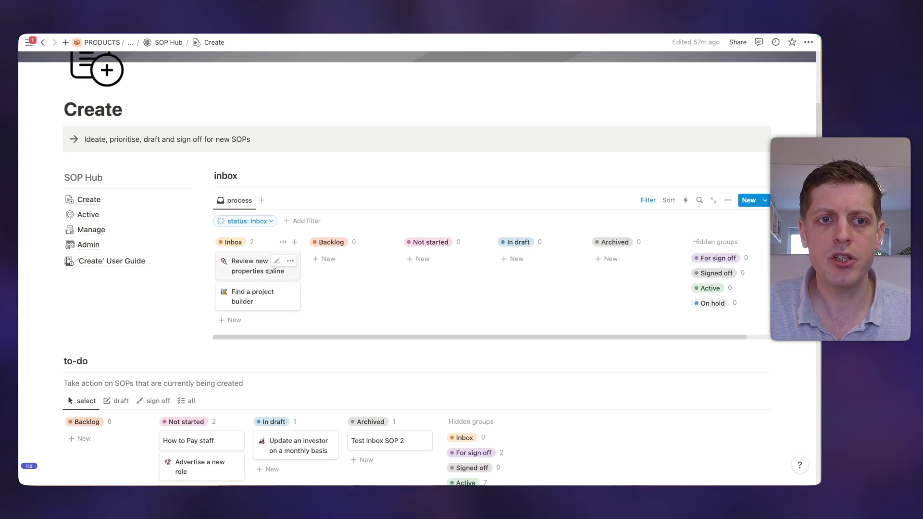
{"action": "left_click_drag", "start_coordinate": [268, 271], "coordinate": [450, 257]}
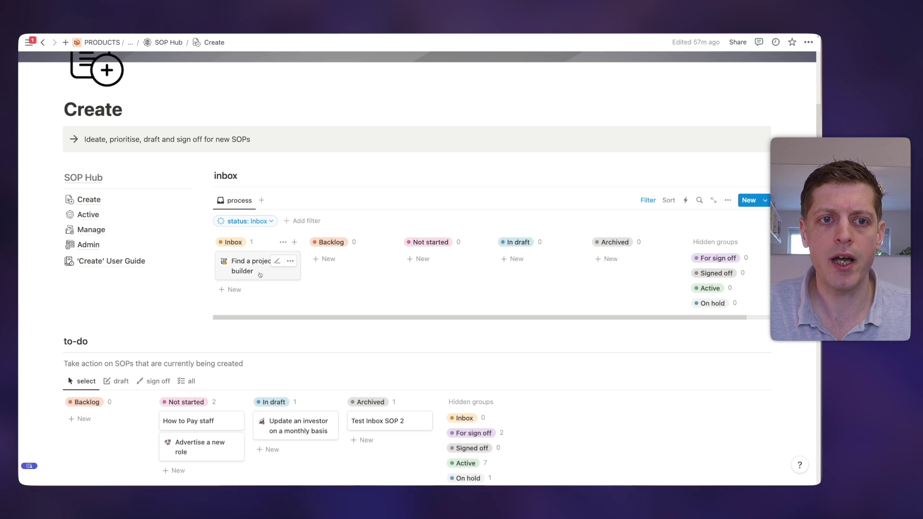
{"action": "left_click_drag", "start_coordinate": [260, 275], "coordinate": [523, 265]}
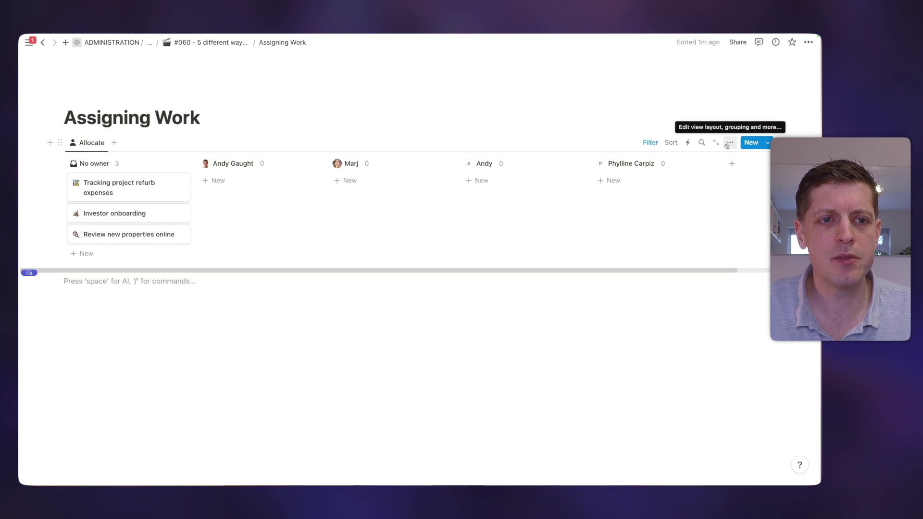
Step: Reveal the Assigning Work board's To-do and empty-owner filters and check the status filter choices
{"action": "left_click", "coordinate": [729, 143]}
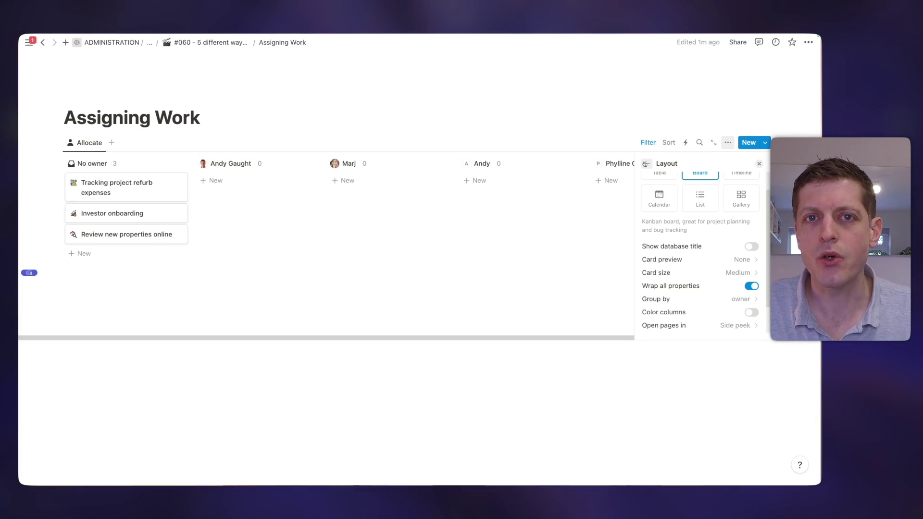
{"action": "left_click", "coordinate": [645, 164]}
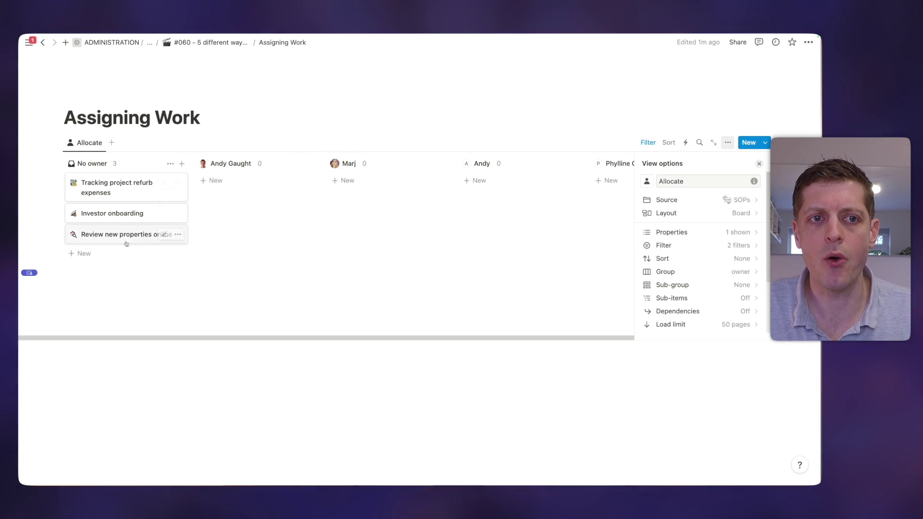
{"action": "left_click", "coordinate": [649, 142]}
{"action": "left_click", "coordinate": [106, 164]}
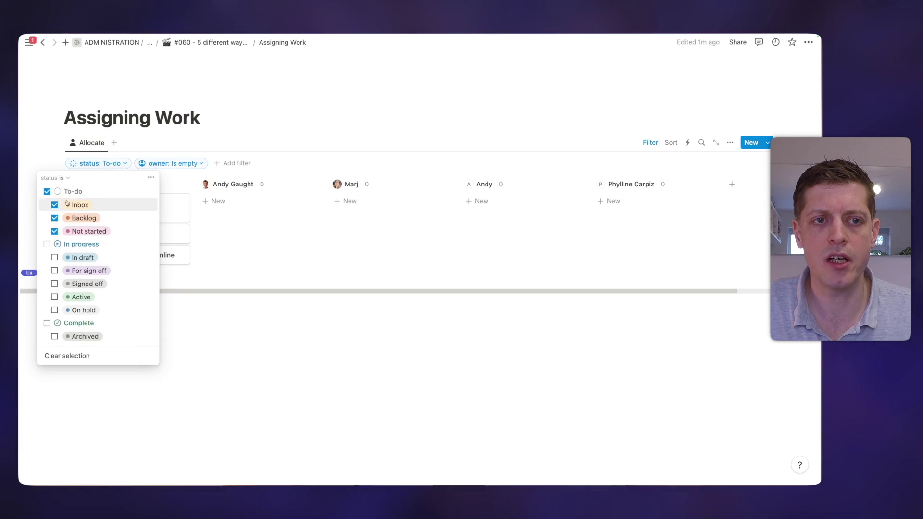
{"action": "left_click", "coordinate": [179, 164]}
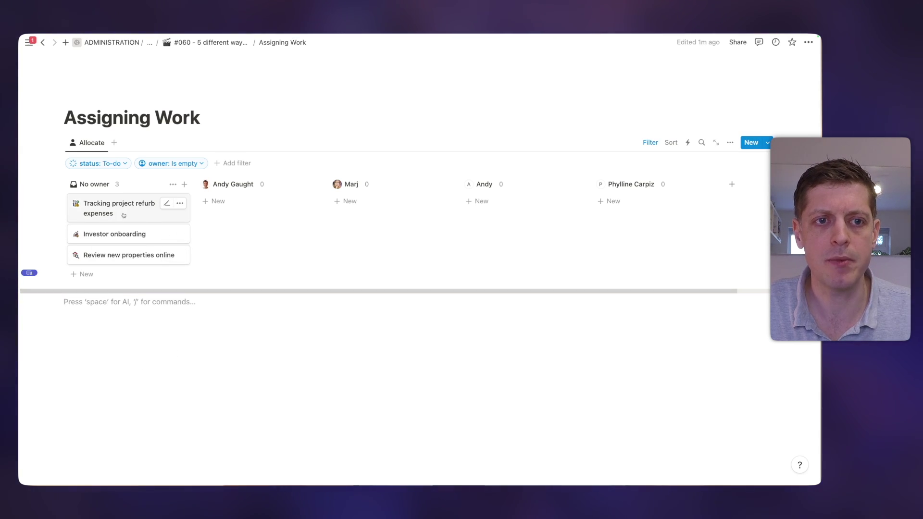
Step: Move the refurb expenses and Investor onboarding cards from No owner into team members' columns
{"action": "left_click_drag", "start_coordinate": [131, 217], "coordinate": [352, 209]}
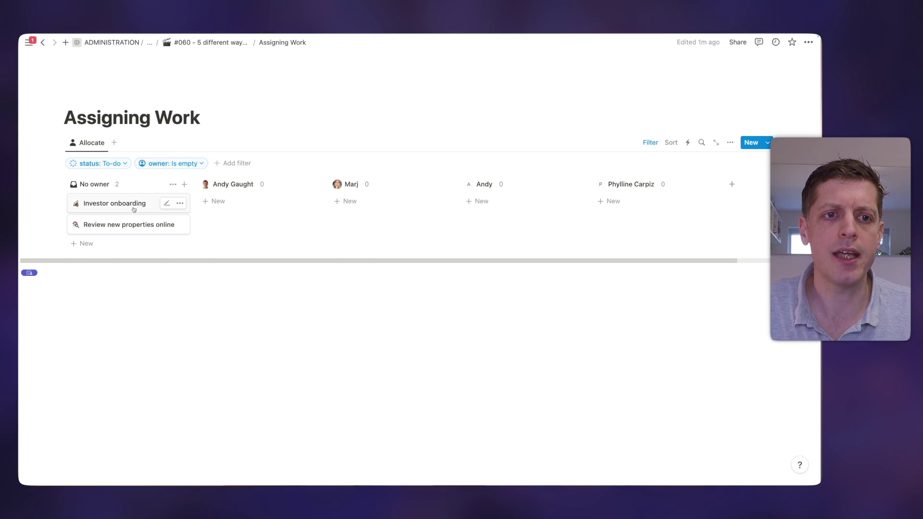
{"action": "left_click_drag", "start_coordinate": [136, 206], "coordinate": [262, 201]}
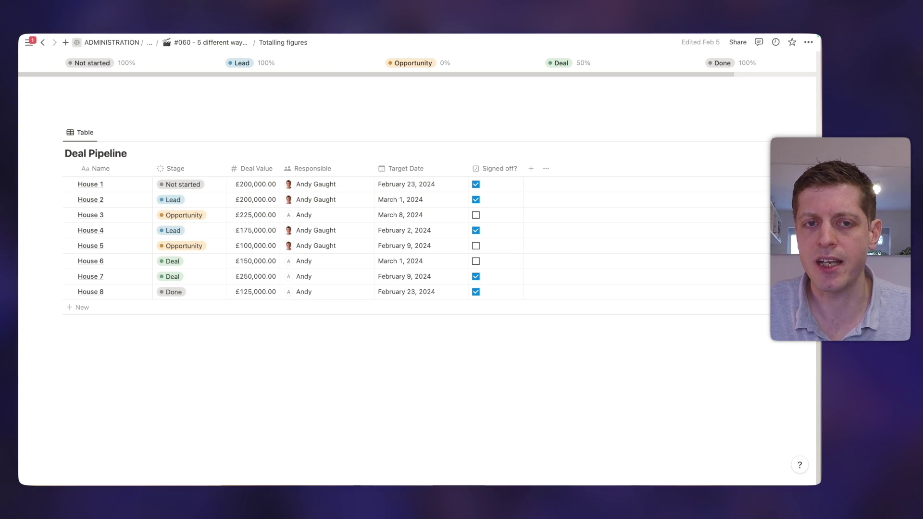
Step: Scroll up to the Pipeline board's per-stage counts: Not started 1, Lead 2, Opportunity 2, Deal 2, Done 1
{"action": "scroll", "coordinate": [384, 268], "scroll_direction": "up", "scroll_amount": 5}
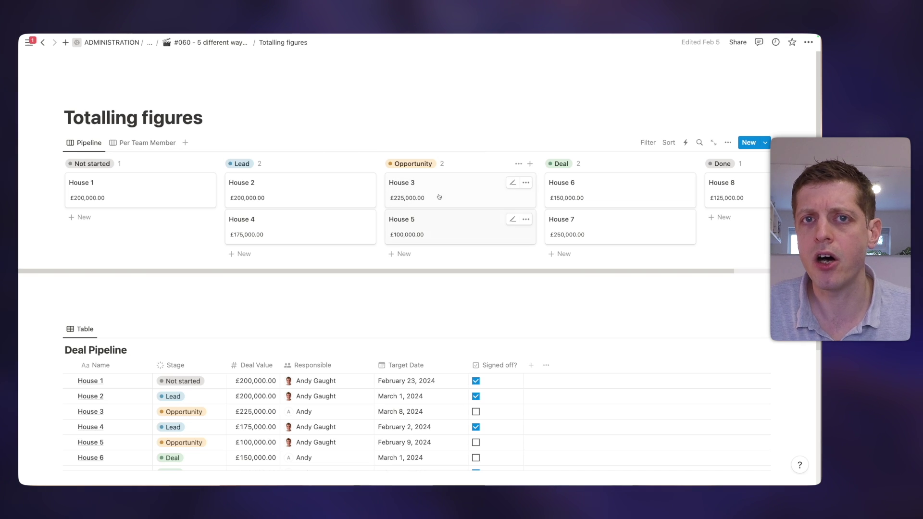
Step: Browse the Opportunity column's calculation options, leaving them unchanged
{"action": "left_click", "coordinate": [444, 168]}
{"action": "mouse_move", "coordinate": [423, 194]}
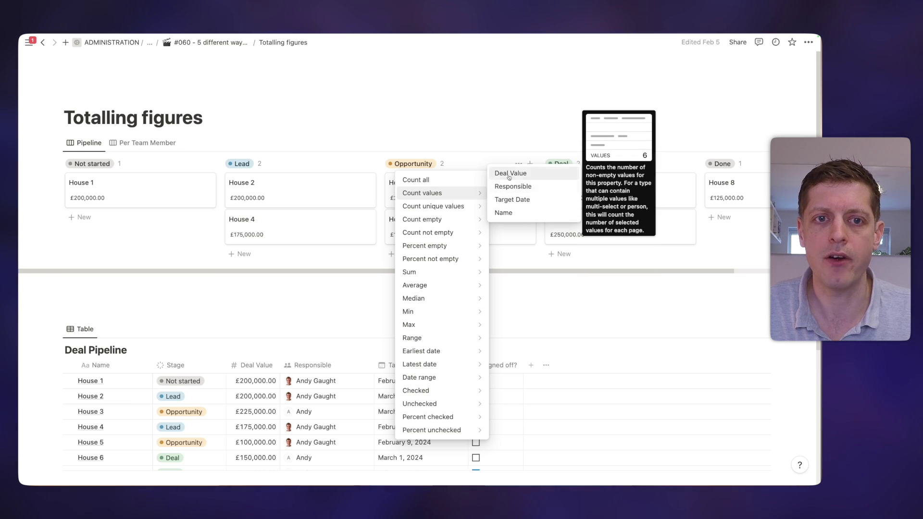
{"action": "mouse_move", "coordinate": [434, 220]}
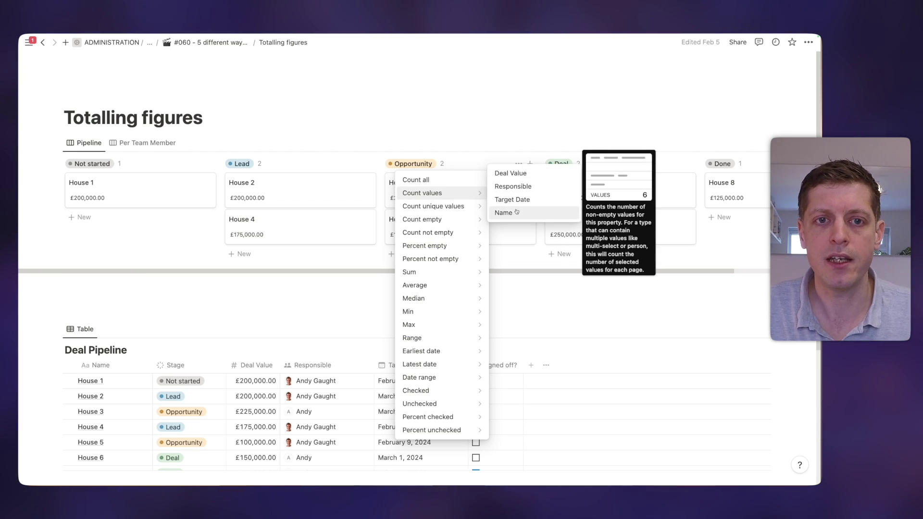
{"action": "left_click", "coordinate": [512, 174]}
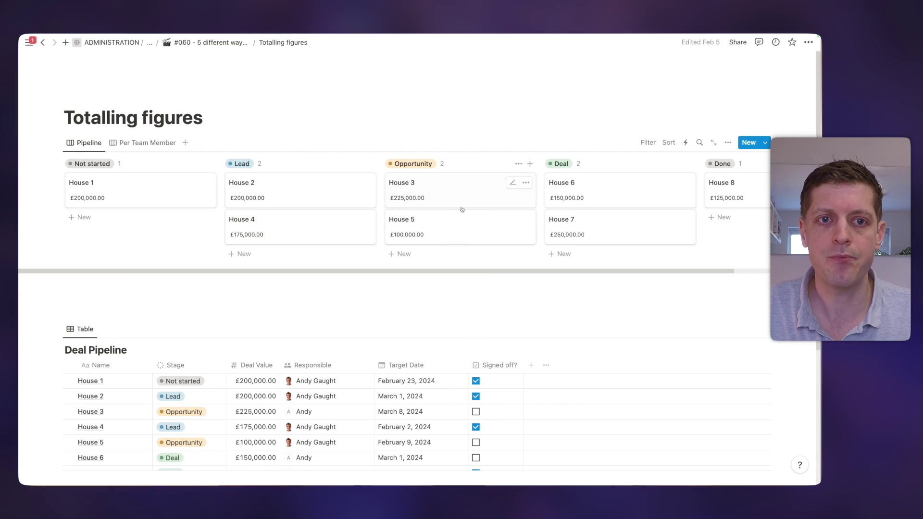
Step: Clear House 3's £225,000.00 Deal Value on its card, dropping Opportunity's count to 1
{"action": "left_click", "coordinate": [404, 199]}
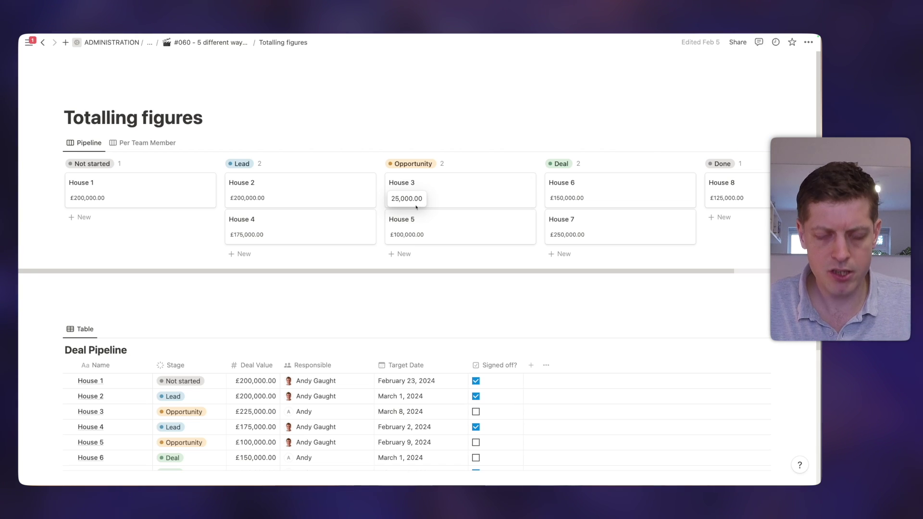
{"action": "key", "text": "super+a"}
{"action": "key", "text": "BackSpace"}
{"action": "key", "text": "Return"}
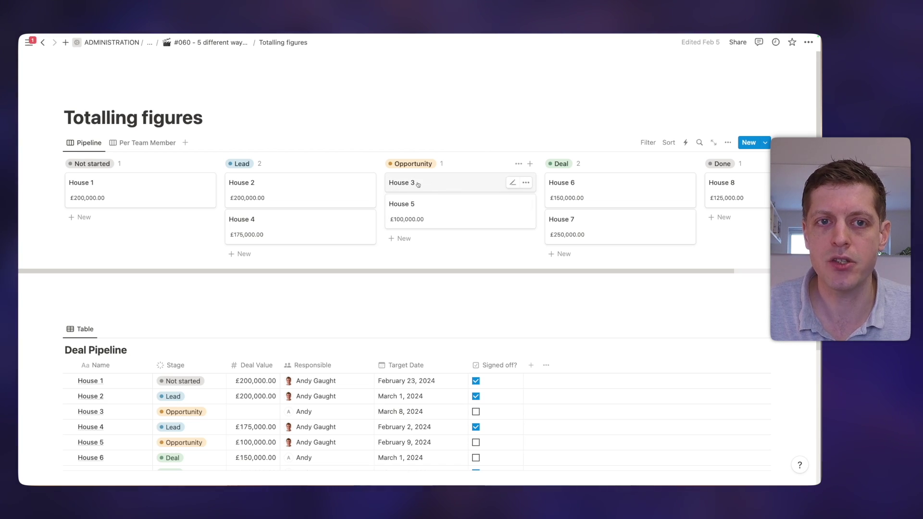
Step: Set the column calculation to Percent empty of Deal Value
{"action": "left_click", "coordinate": [443, 167]}
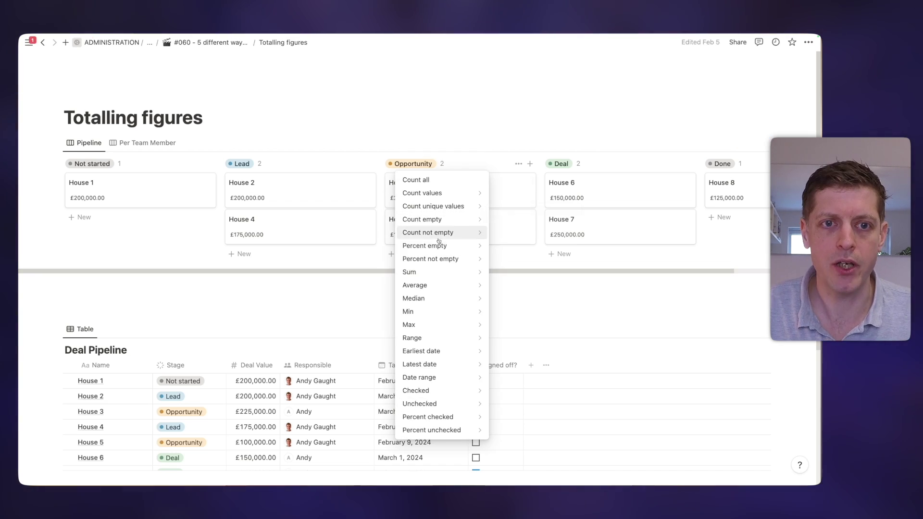
{"action": "mouse_move", "coordinate": [426, 259]}
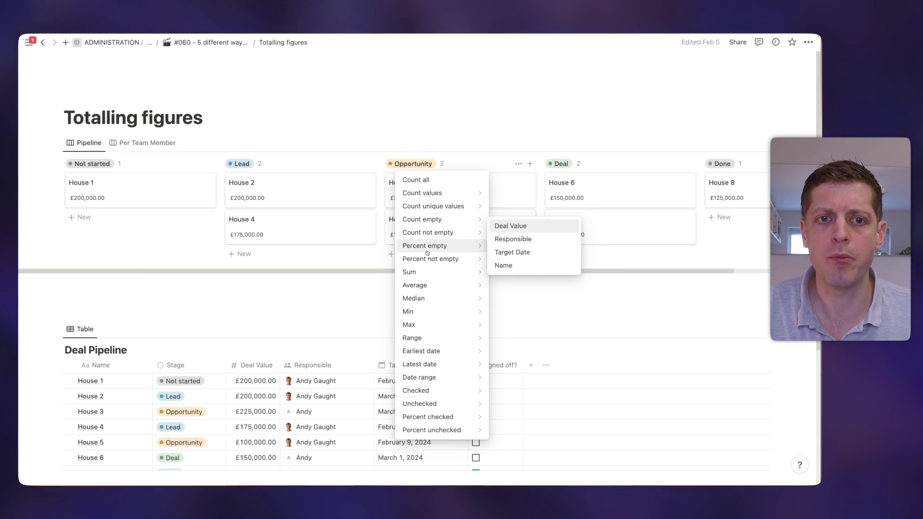
{"action": "left_click", "coordinate": [519, 226]}
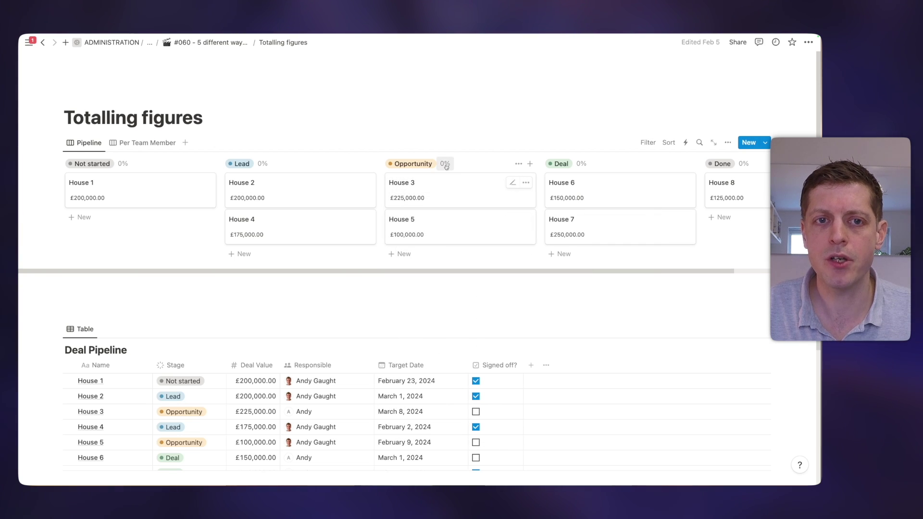
Step: Clear House 3's Deal Value on its card so Opportunity shows 50%
{"action": "left_click", "coordinate": [414, 197]}
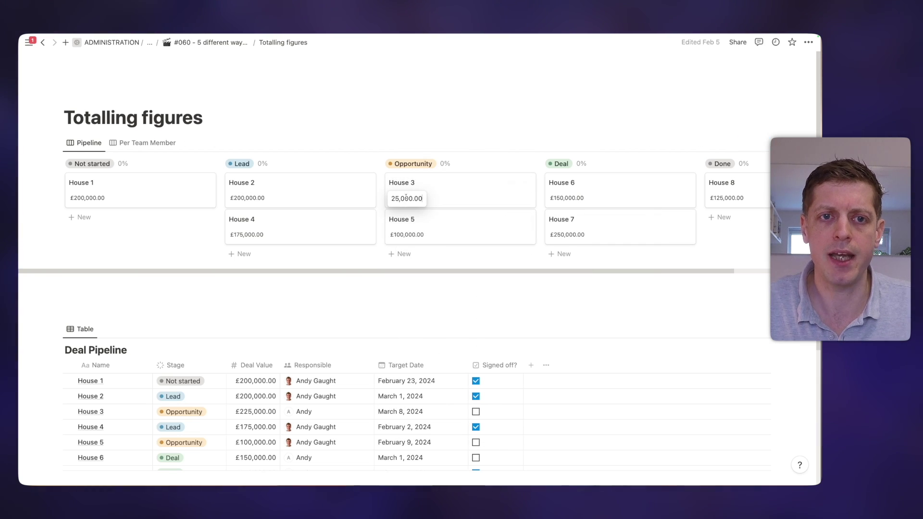
{"action": "key", "text": "super+a"}
{"action": "key", "text": "BackSpace"}
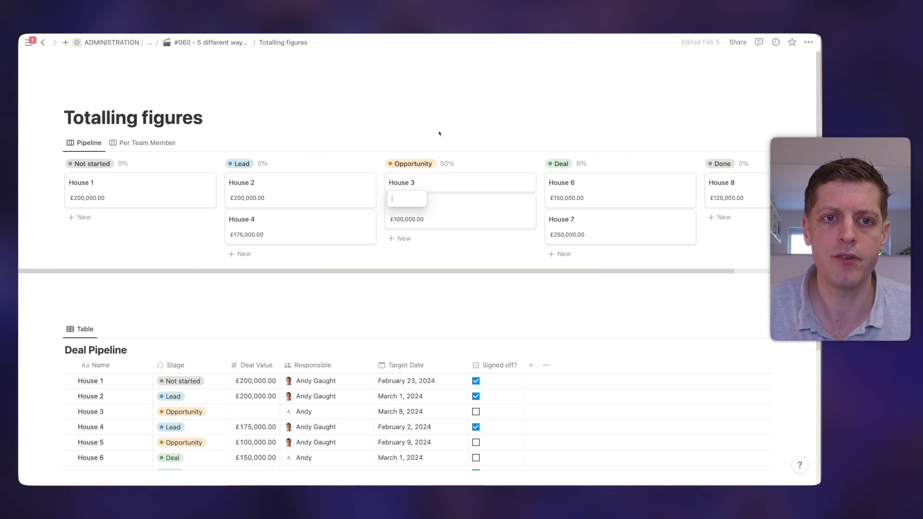
{"action": "key", "text": "Escape"}
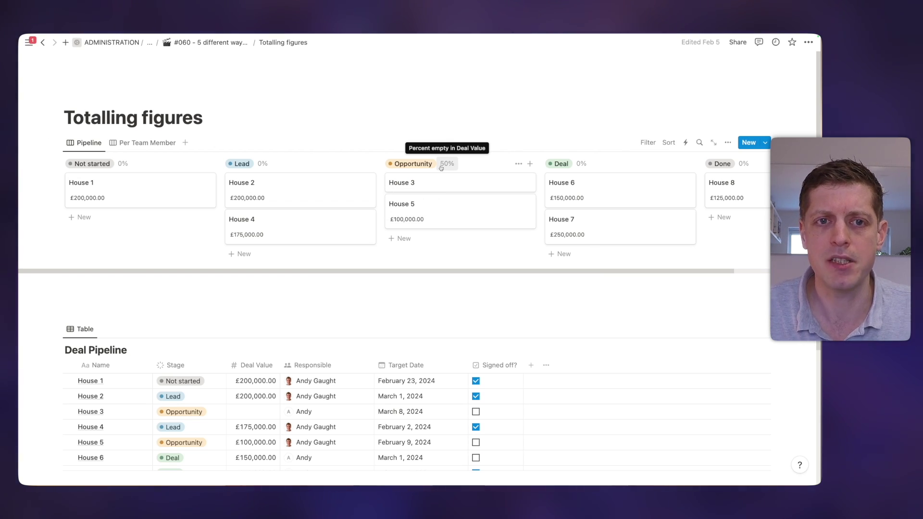
Step: Switch column calculations to Sum of Deal Value, giving Opportunity £325,000.00 and Deal £400,000.00
{"action": "left_click", "coordinate": [441, 166]}
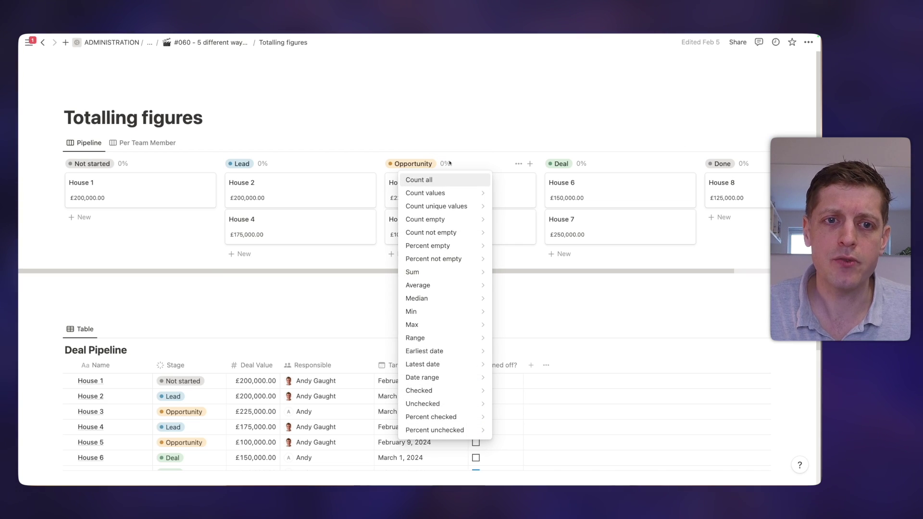
{"action": "mouse_move", "coordinate": [432, 275]}
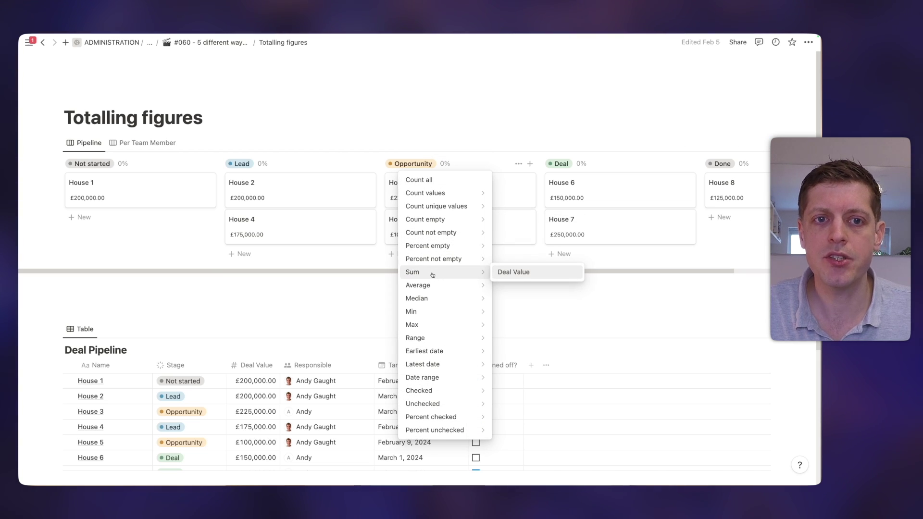
{"action": "left_click", "coordinate": [514, 273]}
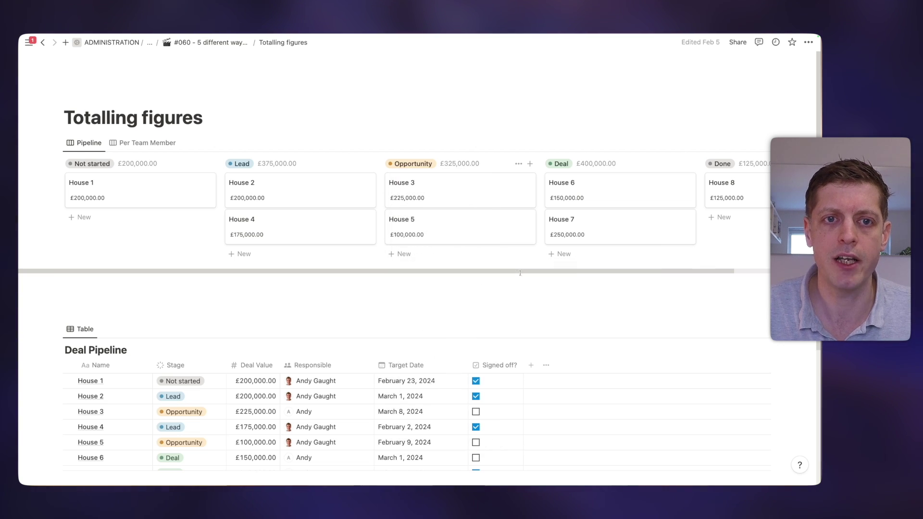
Step: Show each column's earliest, then latest Target Date, e.g. Opportunity March 8, 2024
{"action": "left_click", "coordinate": [462, 162]}
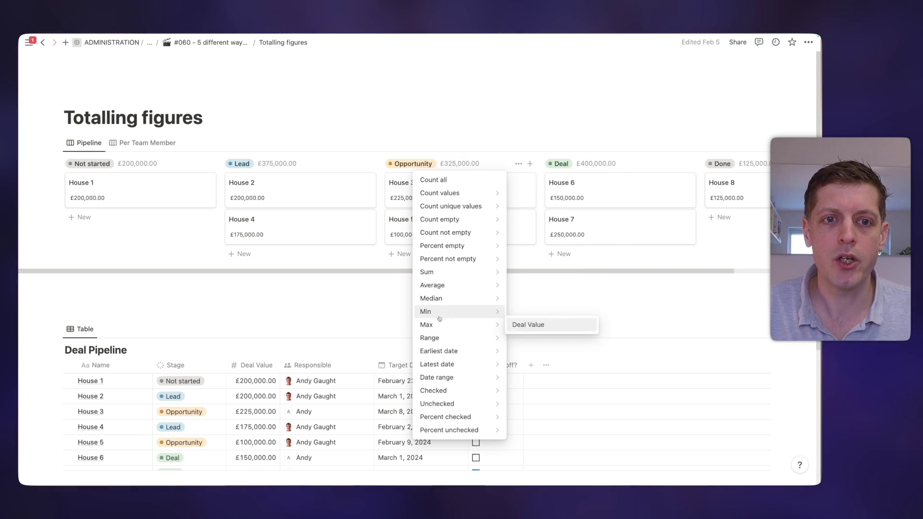
{"action": "mouse_move", "coordinate": [441, 355]}
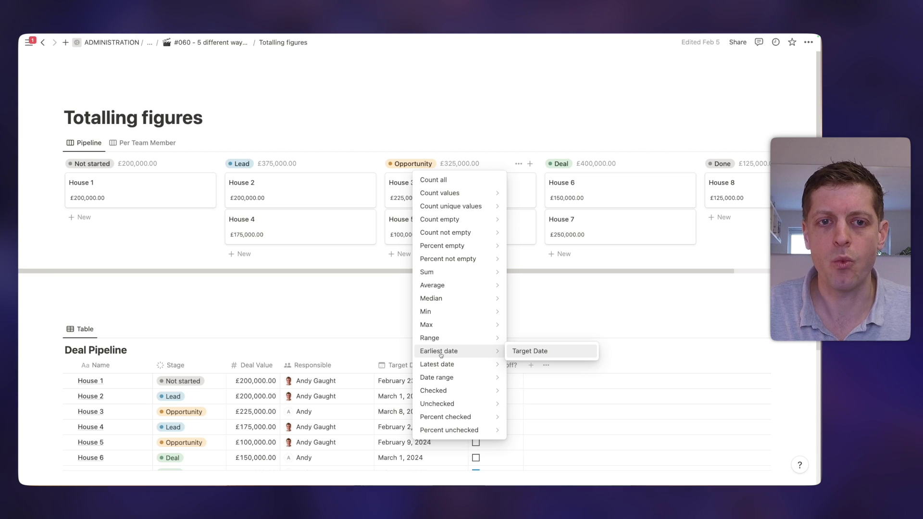
{"action": "left_click", "coordinate": [530, 351]}
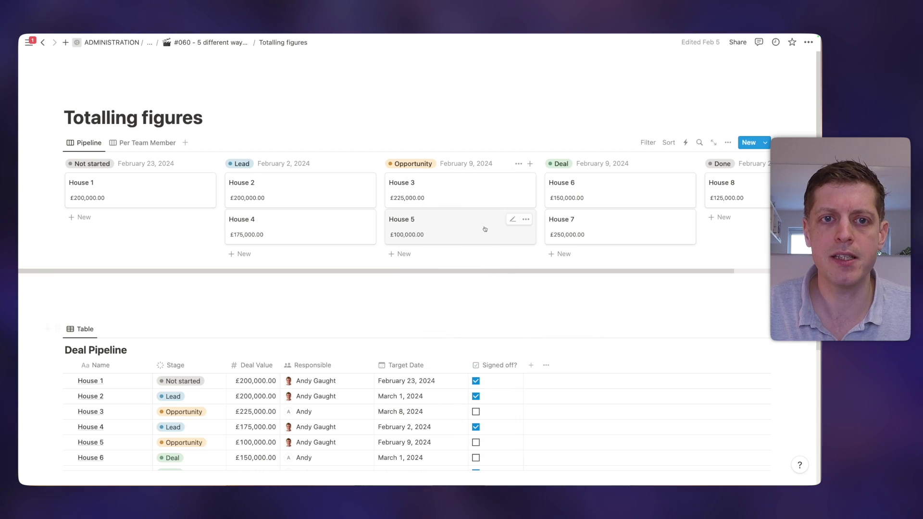
{"action": "left_click", "coordinate": [451, 164]}
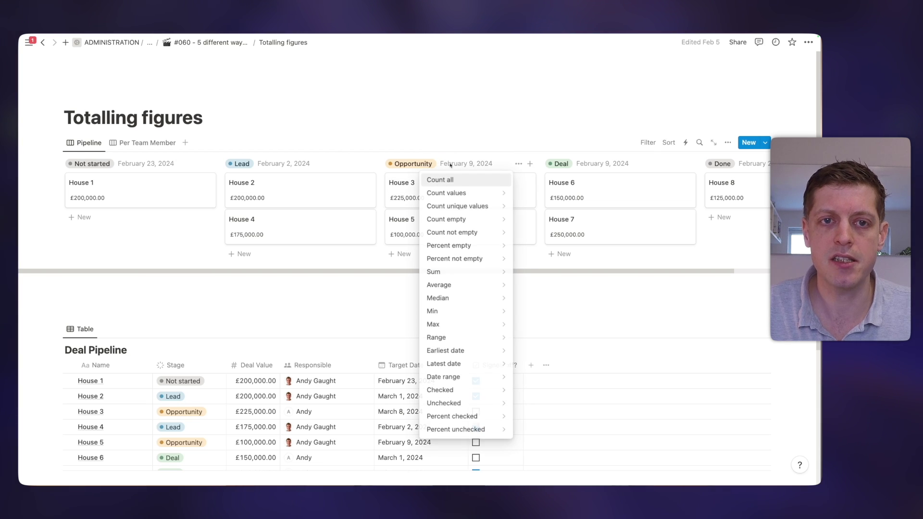
{"action": "mouse_move", "coordinate": [452, 362]}
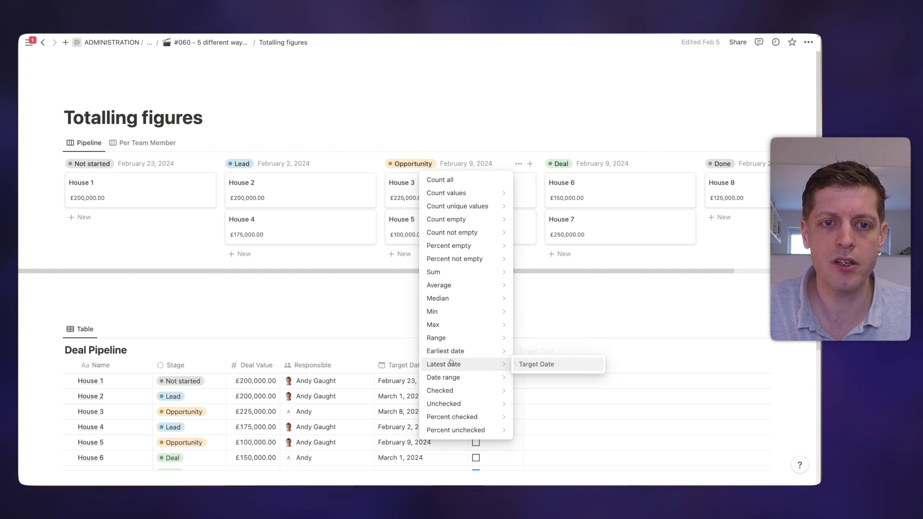
{"action": "left_click", "coordinate": [547, 368]}
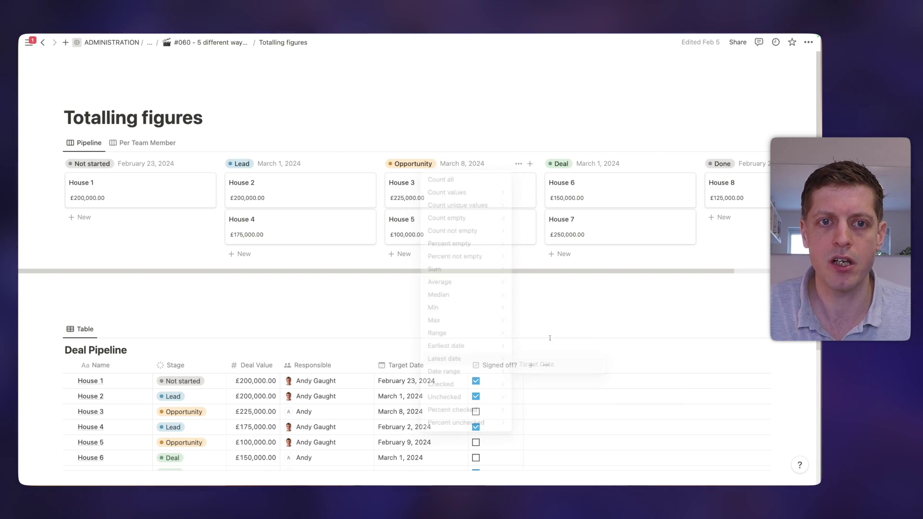
{"action": "left_click", "coordinate": [463, 166]}
{"action": "mouse_move", "coordinate": [433, 375]}
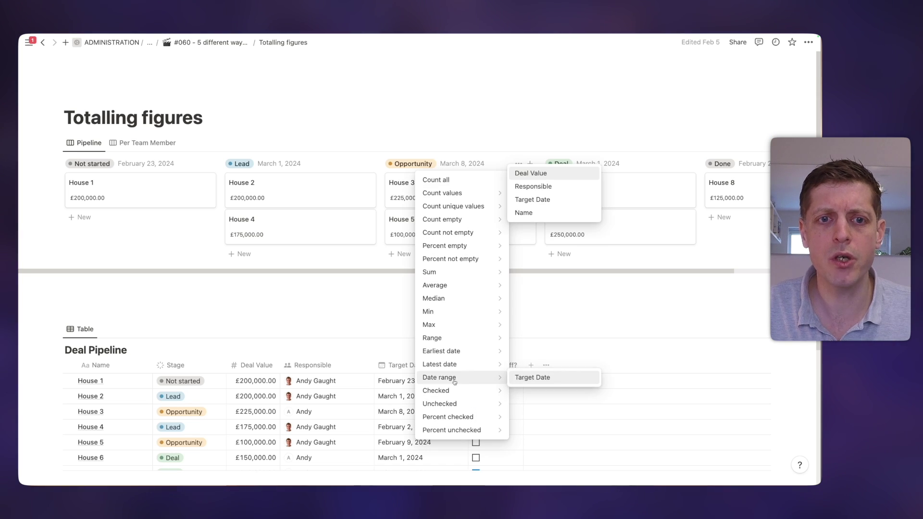
{"action": "left_click", "coordinate": [547, 376]}
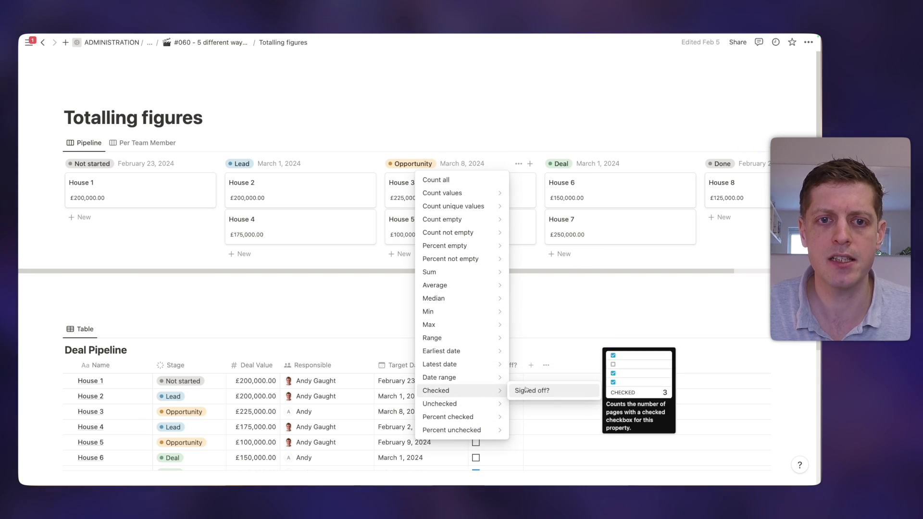
Step: Count checked Signed off? boxes per column and tick House 3 and House 5 as signed off
{"action": "left_click", "coordinate": [527, 390]}
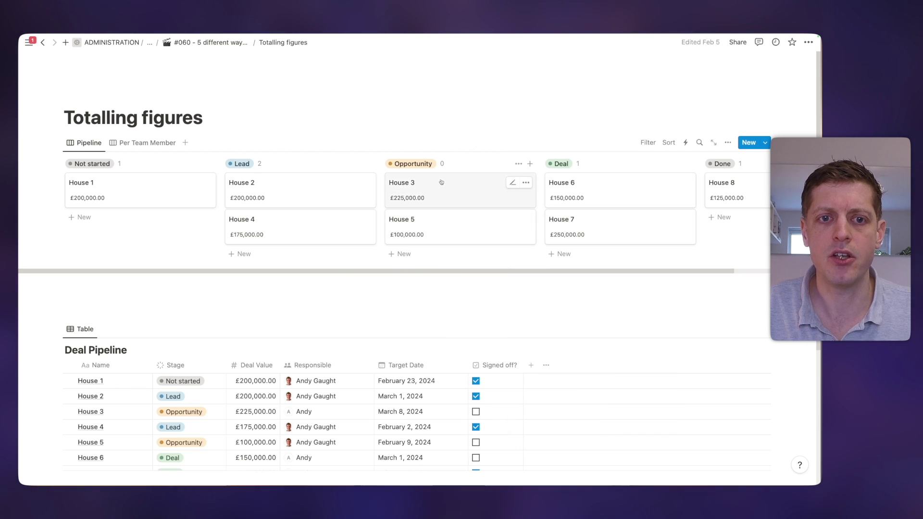
{"action": "mouse_move", "coordinate": [440, 172]}
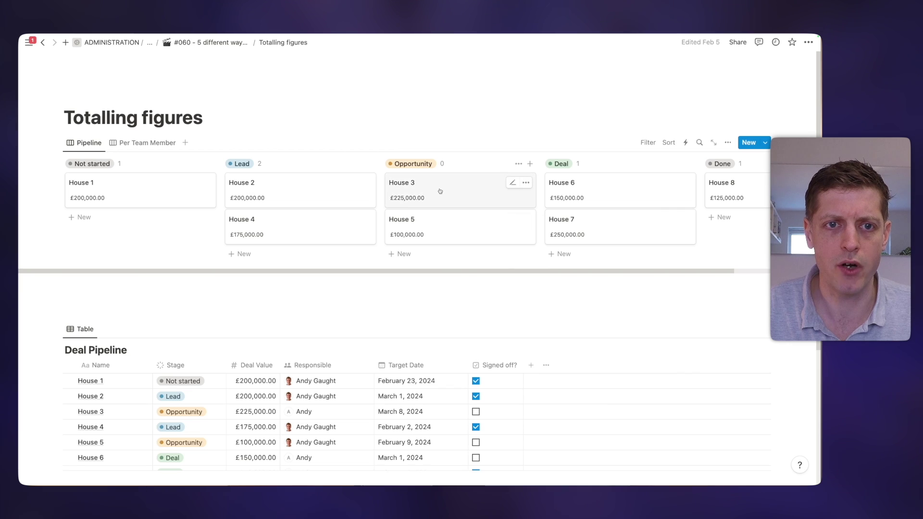
{"action": "left_click", "coordinate": [476, 412]}
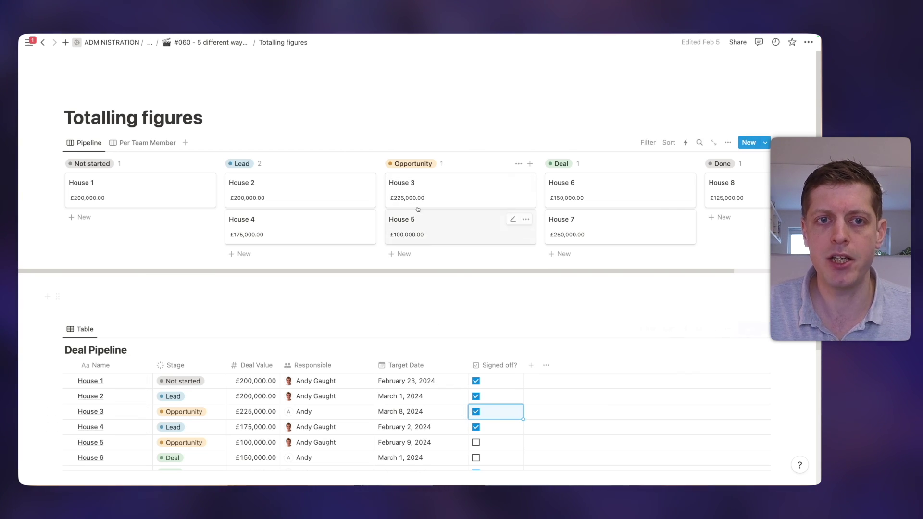
{"action": "scroll", "coordinate": [382, 302], "scroll_direction": "down", "scroll_amount": 1}
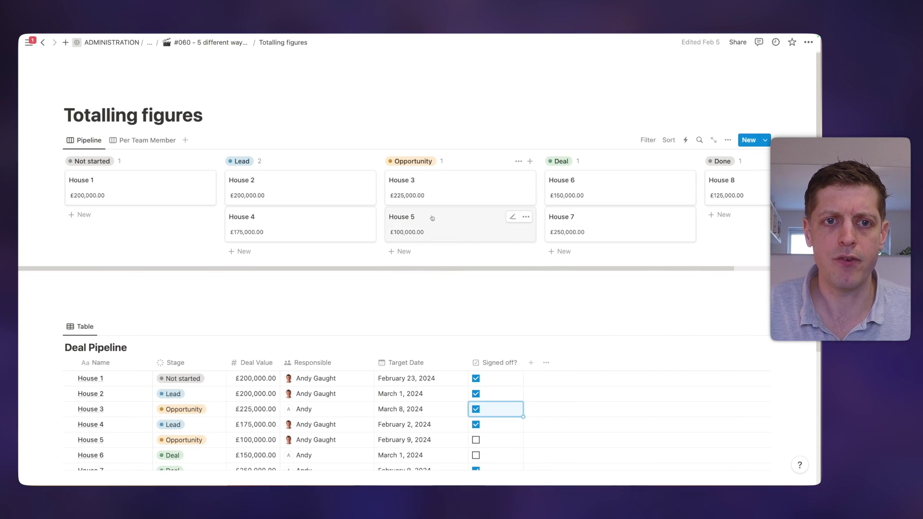
{"action": "left_click", "coordinate": [476, 440]}
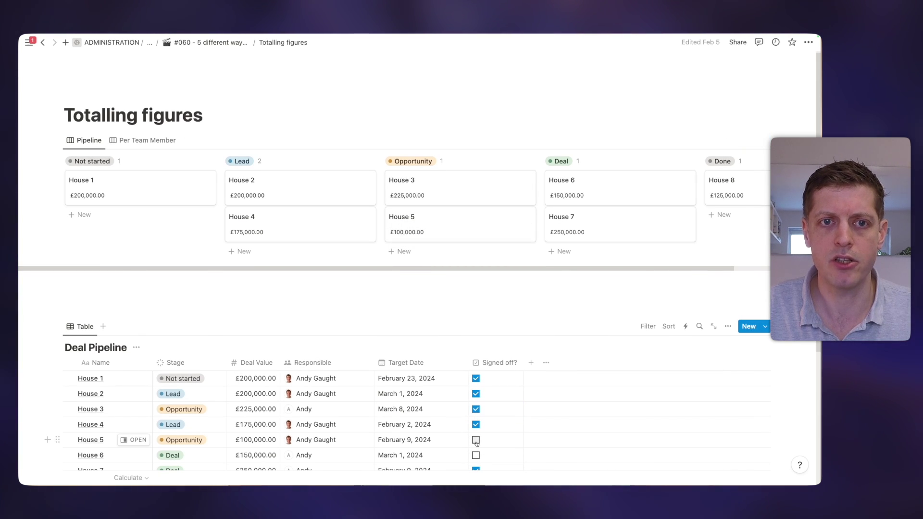
Step: Open the Opportunity column's calculation menu to view options such as Median for Deal Value
{"action": "left_click", "coordinate": [443, 162]}
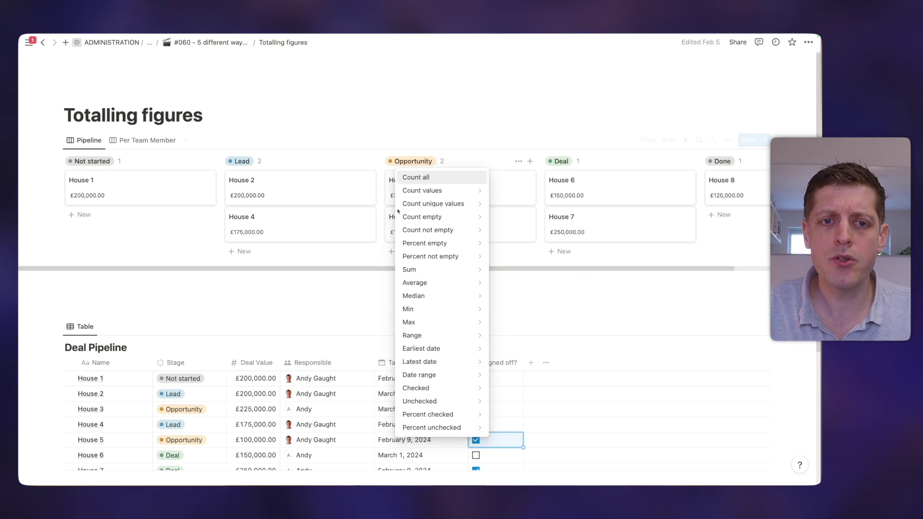
{"action": "mouse_move", "coordinate": [442, 434]}
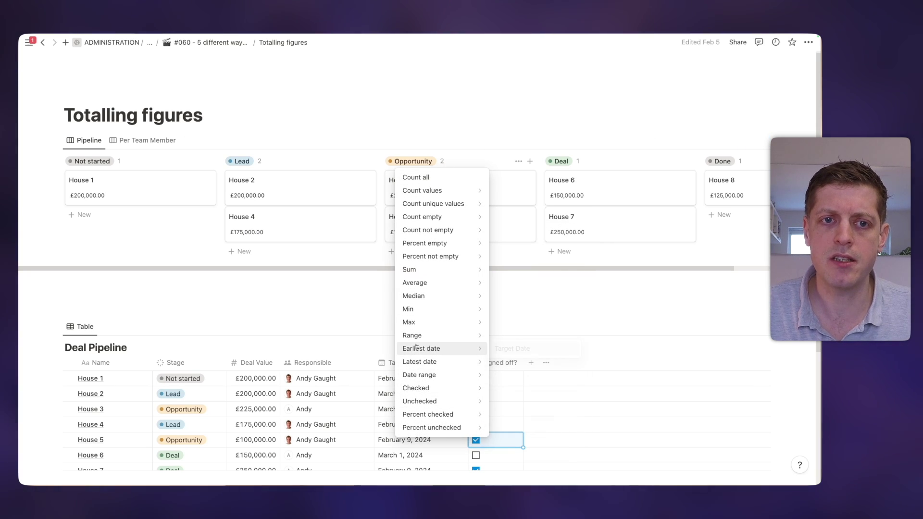